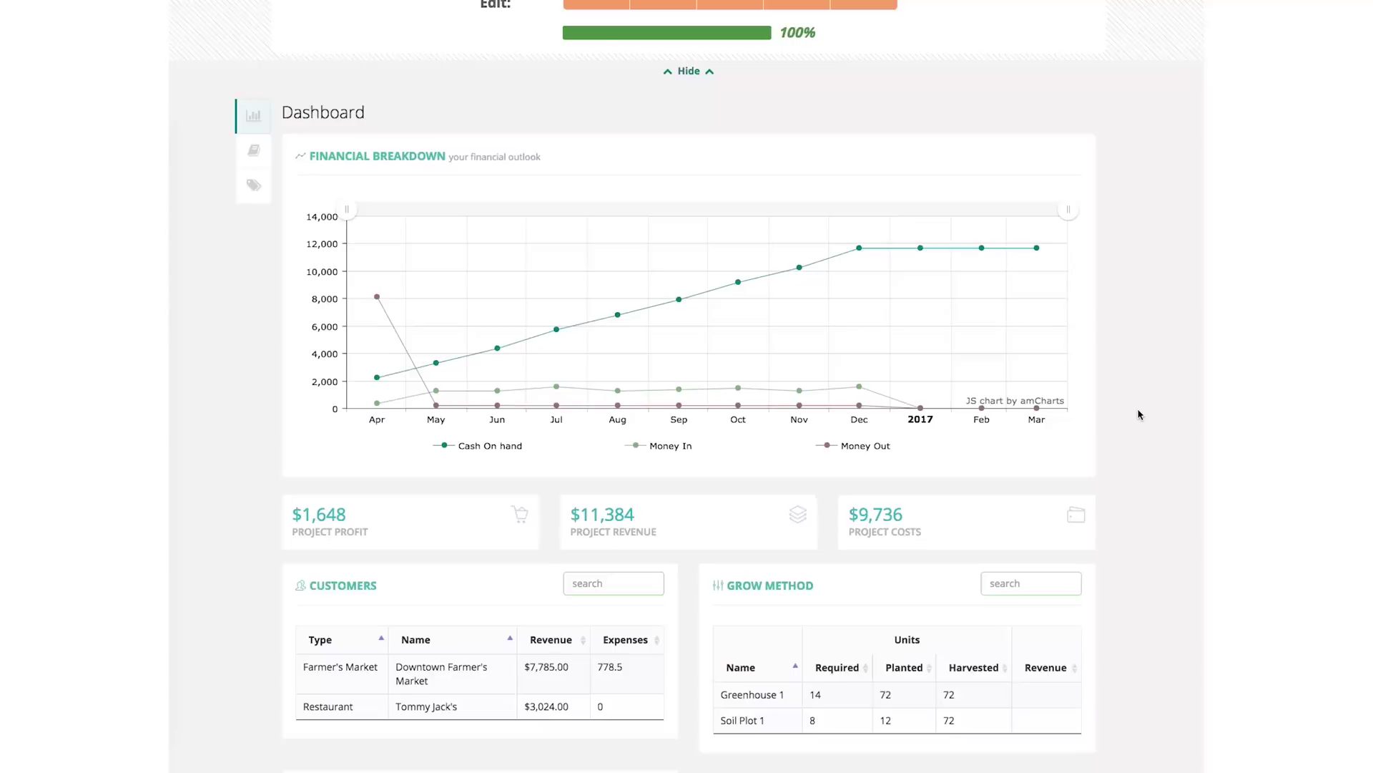
Pick the Greenhouse Structure expense category and start naming the expense 'Greenhouse Farm and'.
scroll(1140, 415, down, 2)
scroll(1141, 415, down, 5)
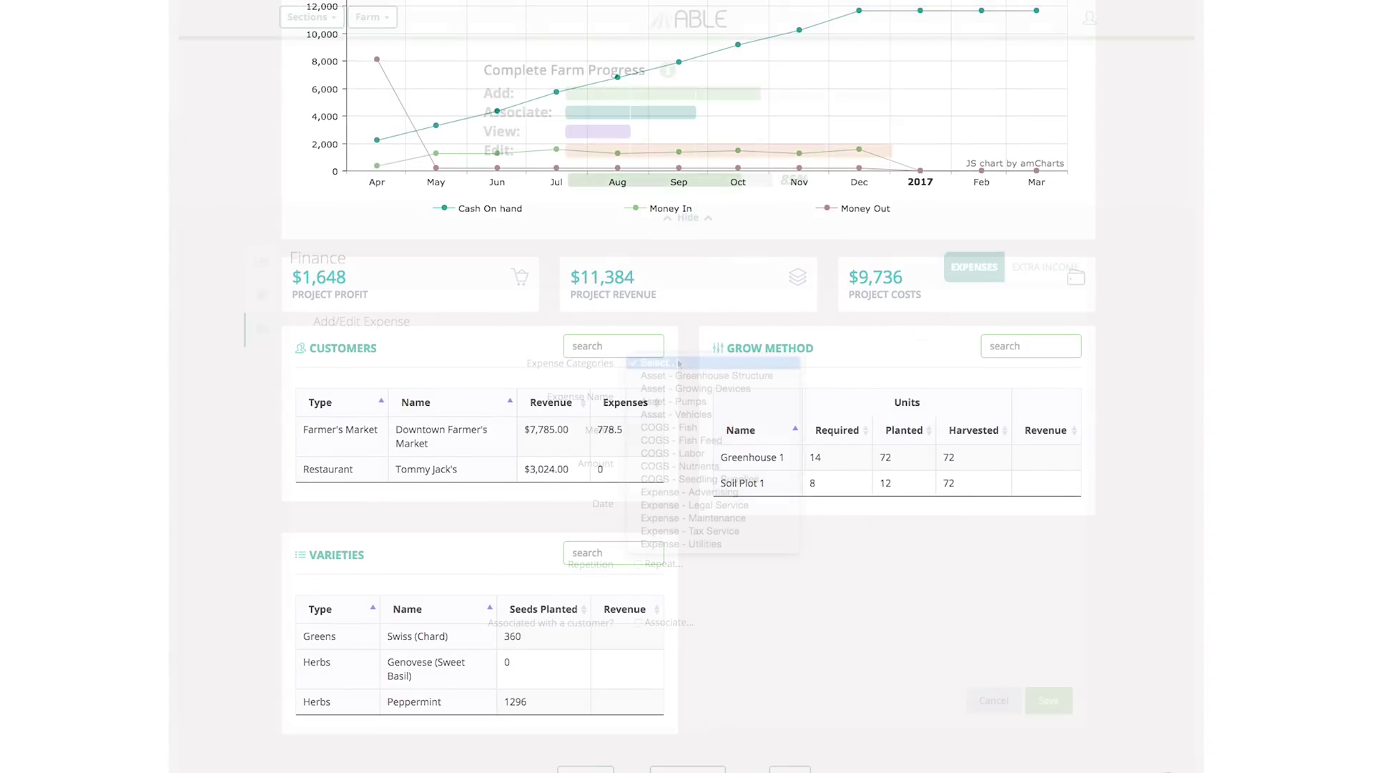
click(707, 375)
click(681, 393)
text(Greenhous)
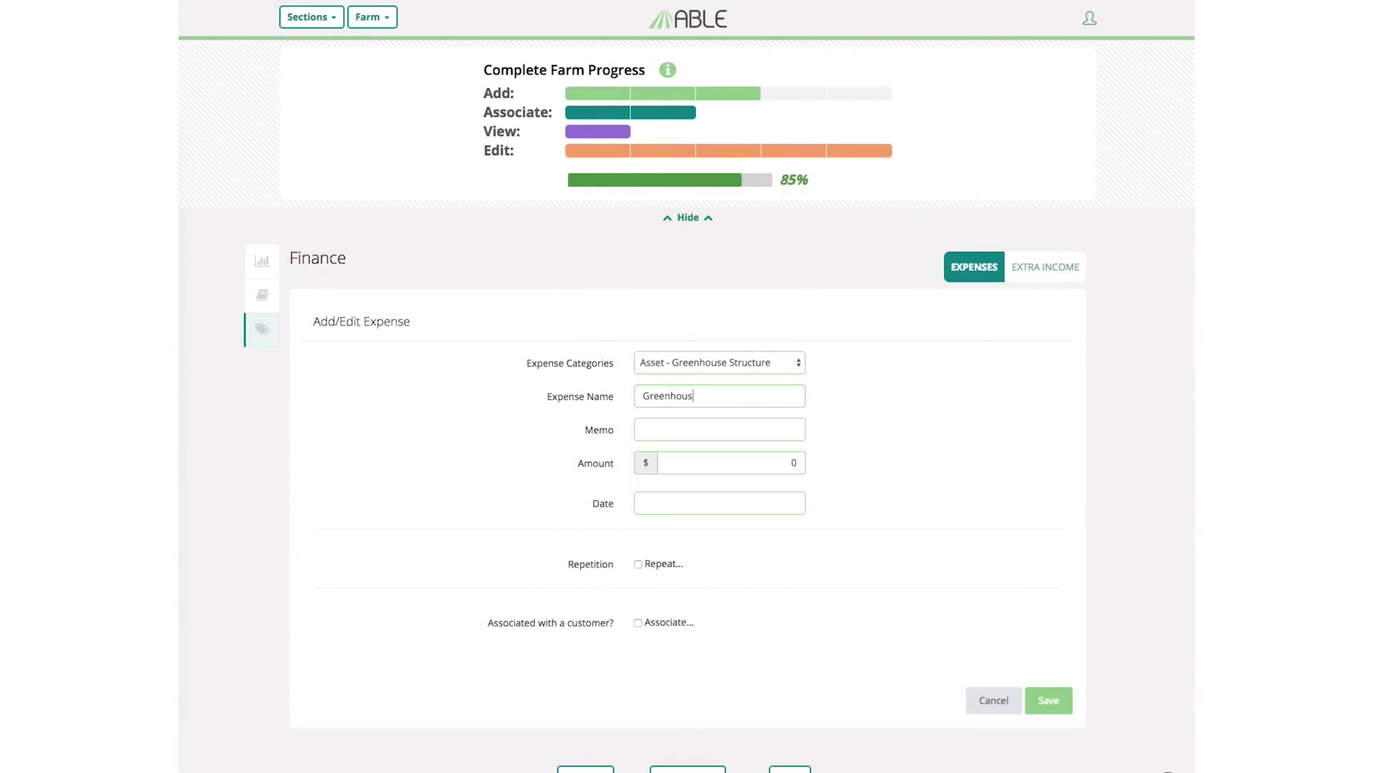
text(e Farm and)
Add Basil - Genovese to the varieties and enter Downtown Farmer's Market as a new customer.
text(Basi)
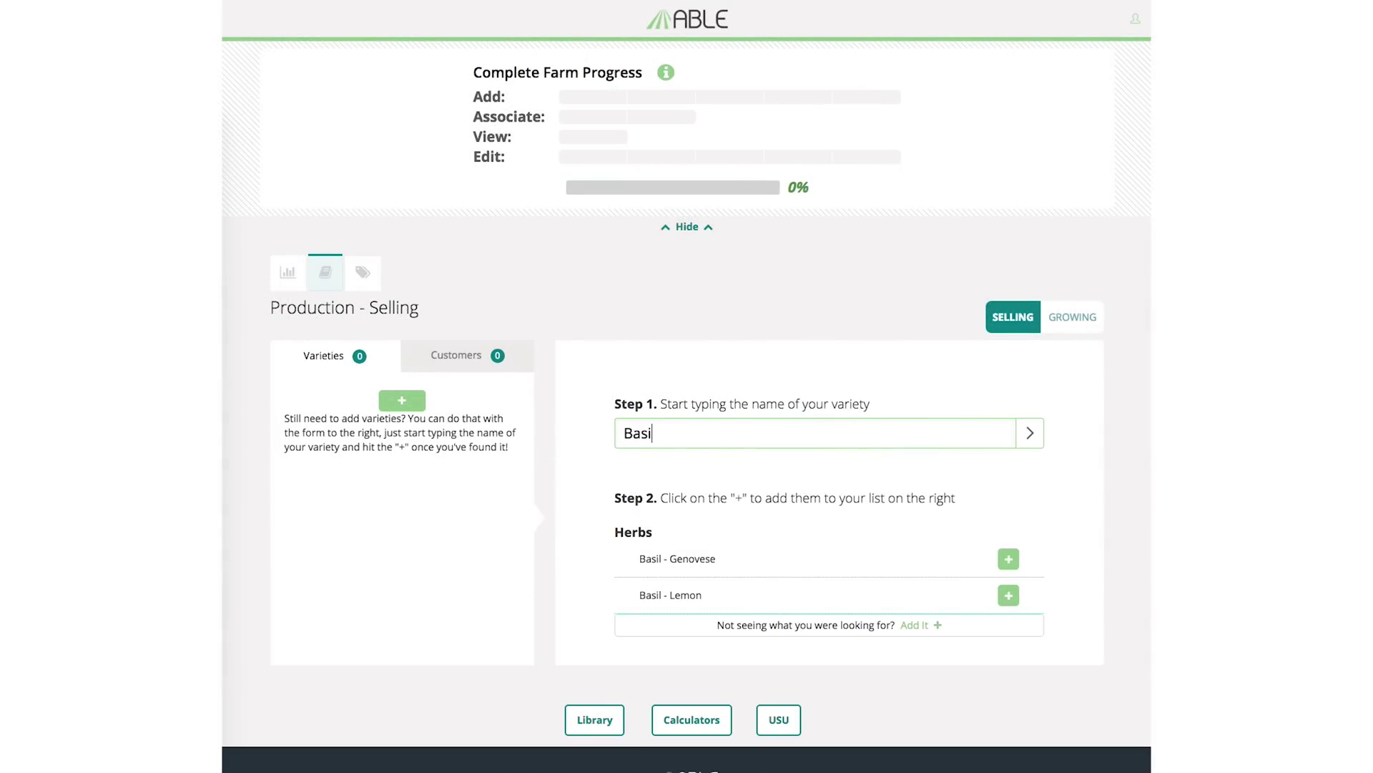
click(1008, 559)
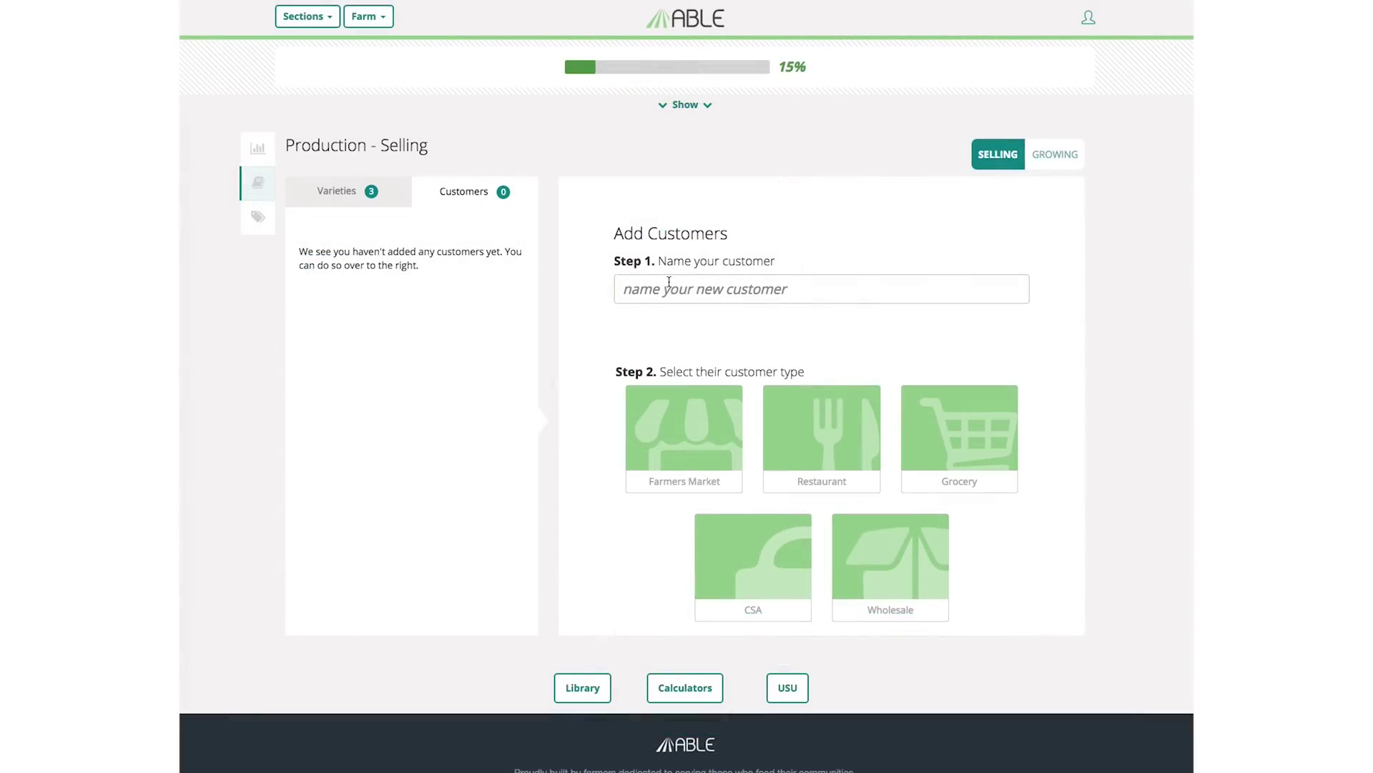
text(Downtown Farmer's Market)
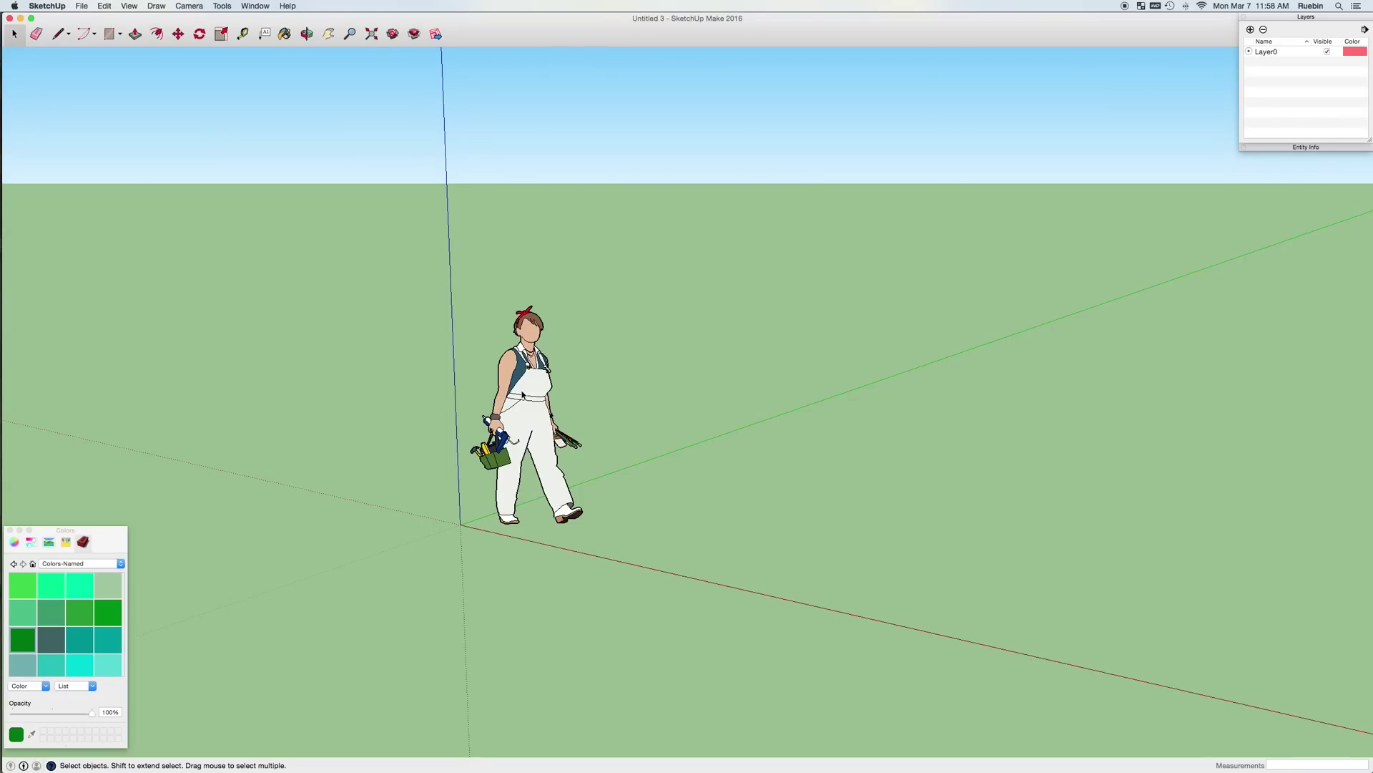
Delete the default person figure standing at the origin.
click(524, 393)
key(Delete)
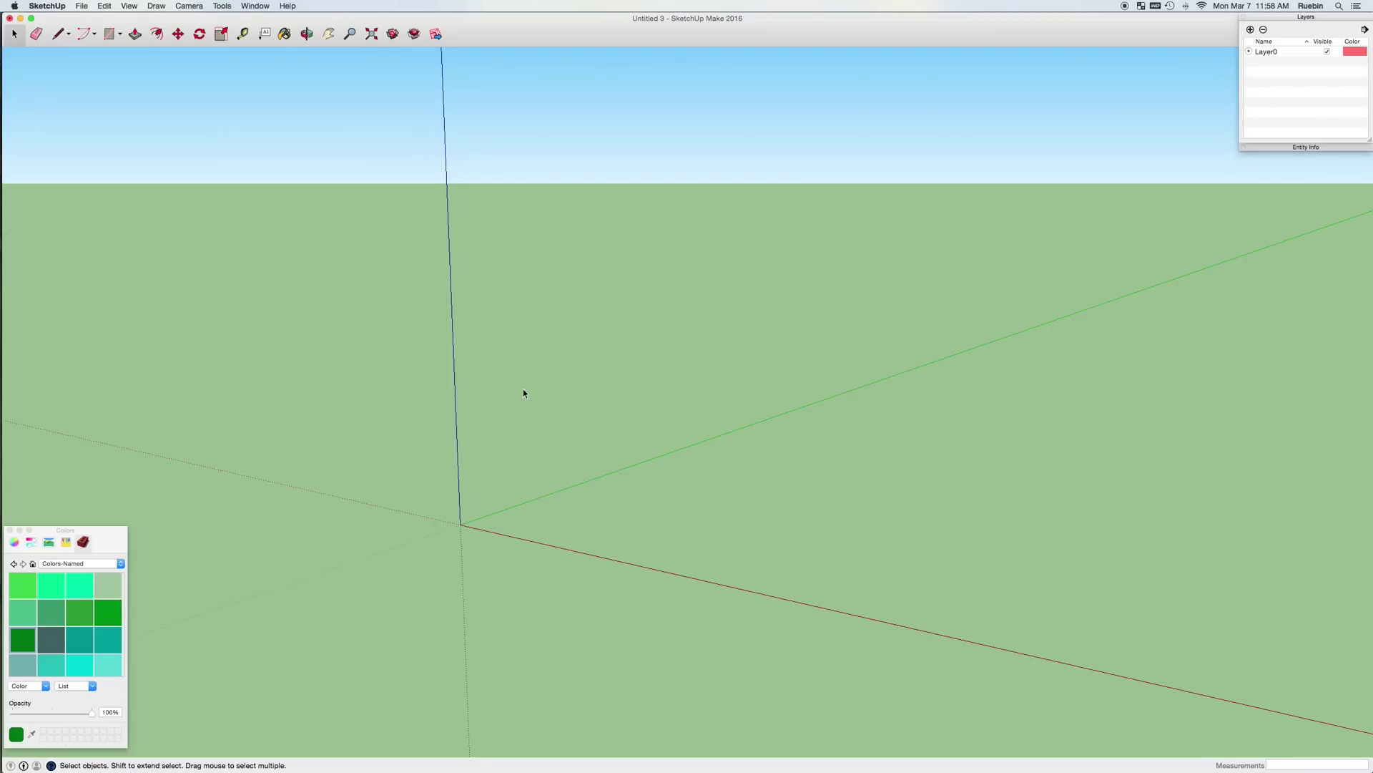
scroll(523, 392, down, 5)
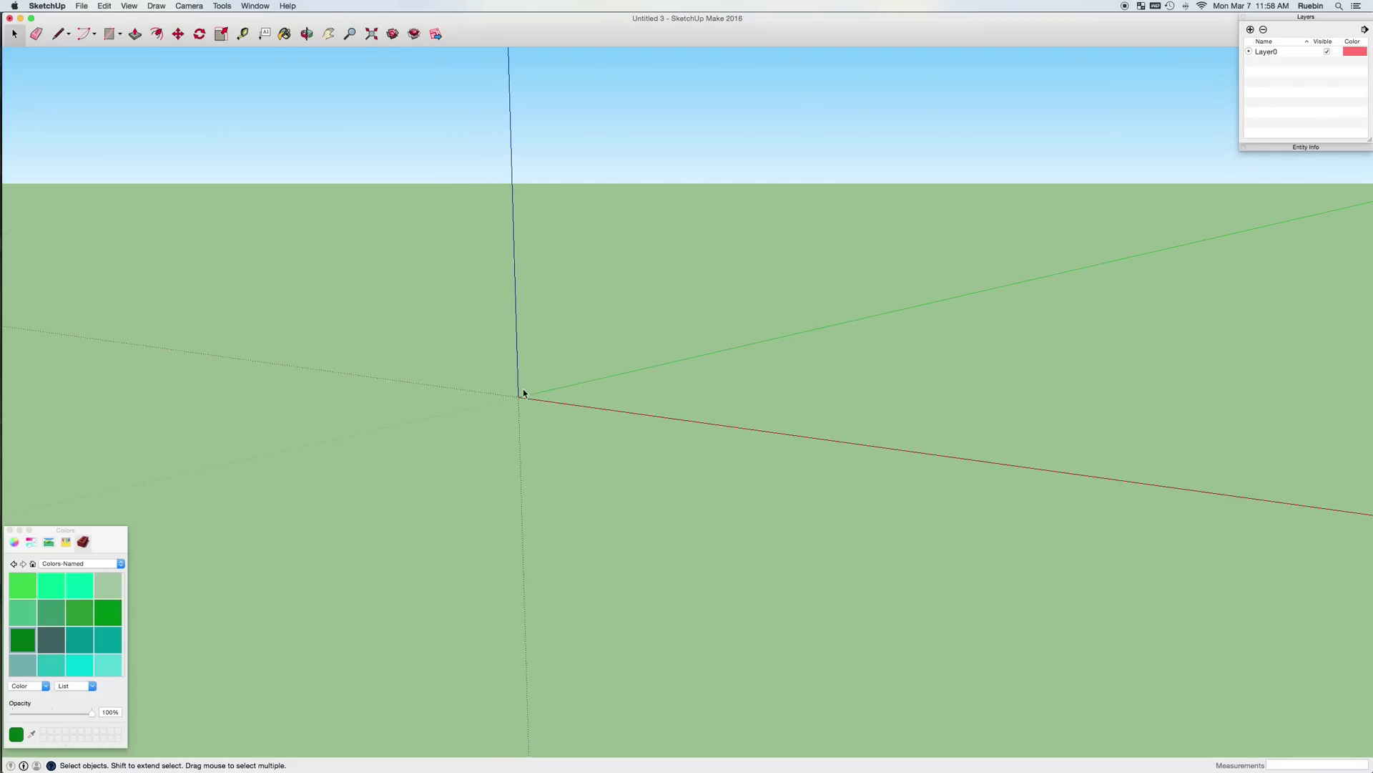
From a top-down view, draw a flat rectangle about 104' by 134' at the origin.
key(o)
mouse_move(540, 347)
mouse_down()
mouse_move(551, 377)
mouse_move(526, 356)
mouse_up()
key(h)
drag(509, 267, 635, 453)
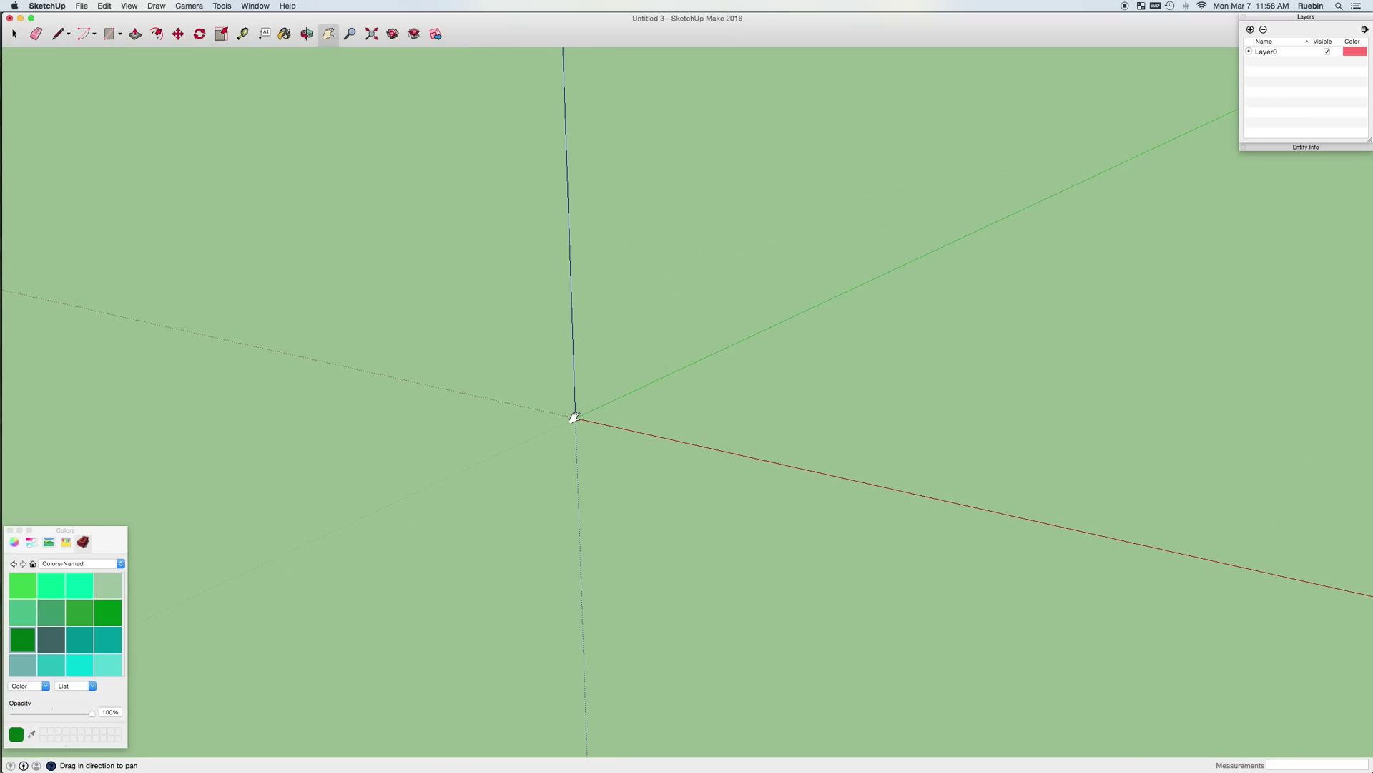
drag(574, 418, 355, 230)
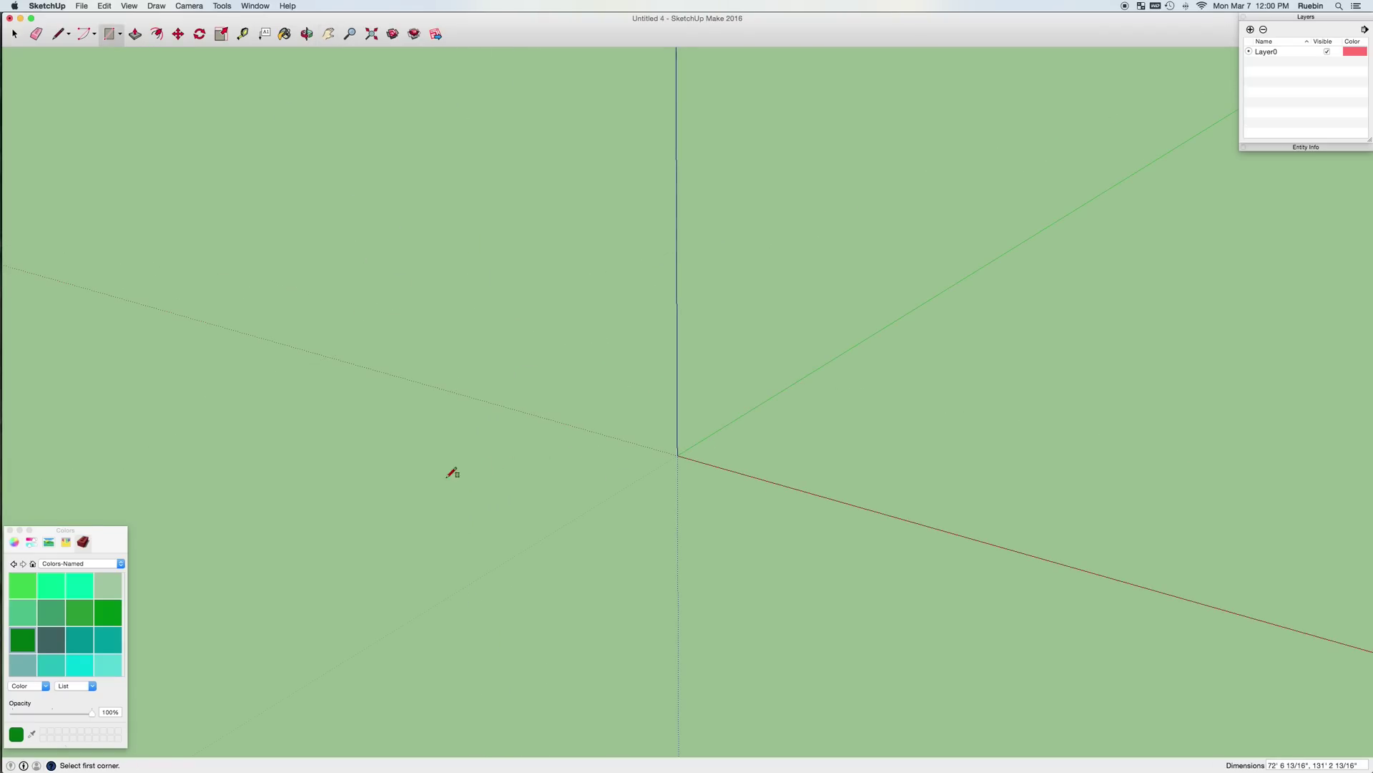
click(384, 495)
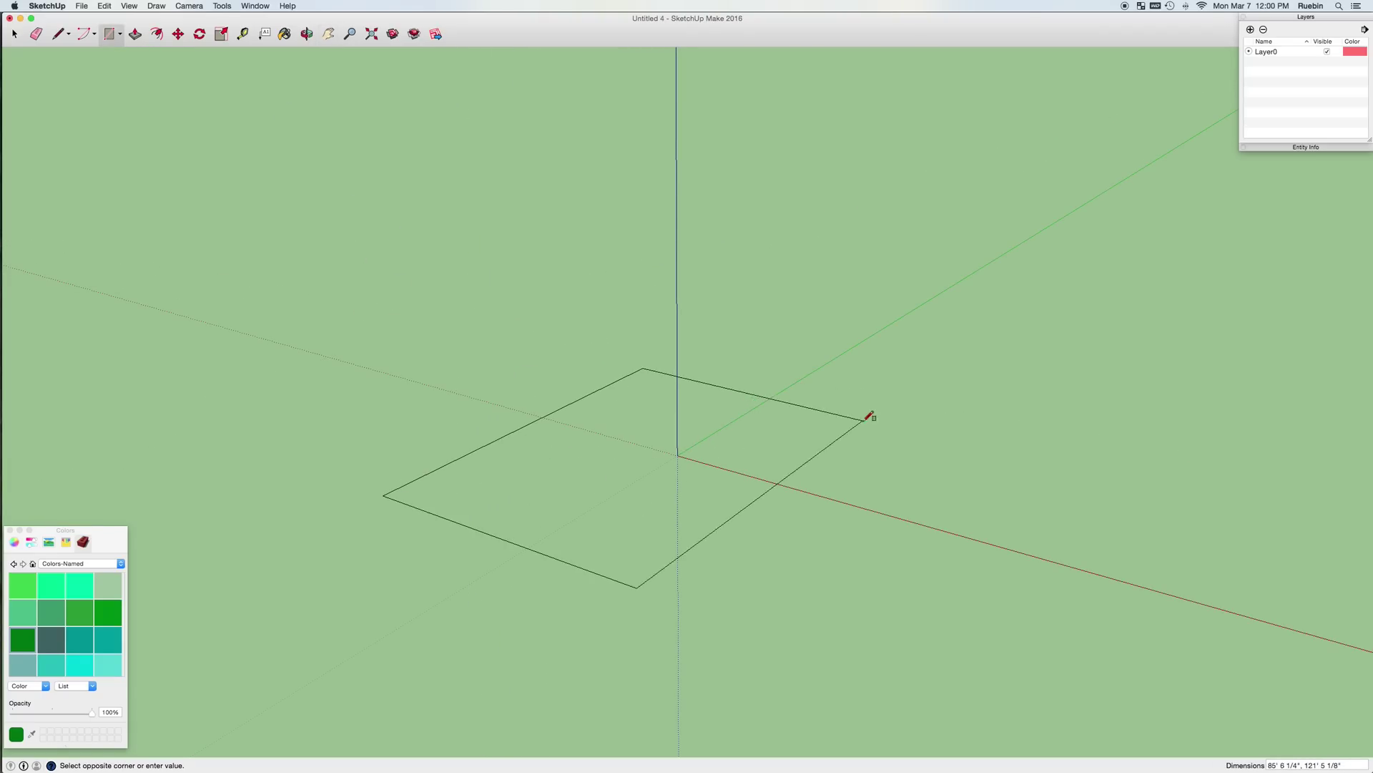
click(930, 420)
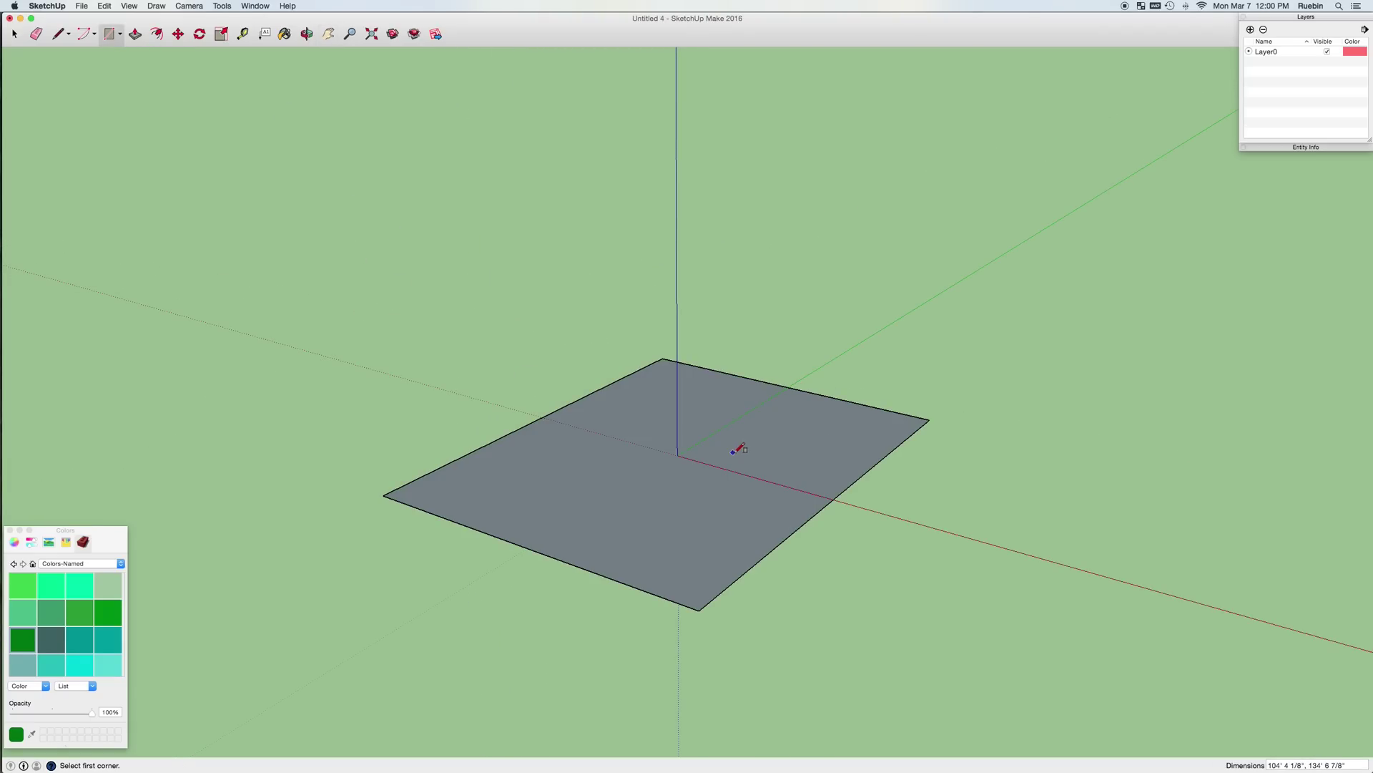
Import the housewithcars.skp model through File > Import.
click(83, 7)
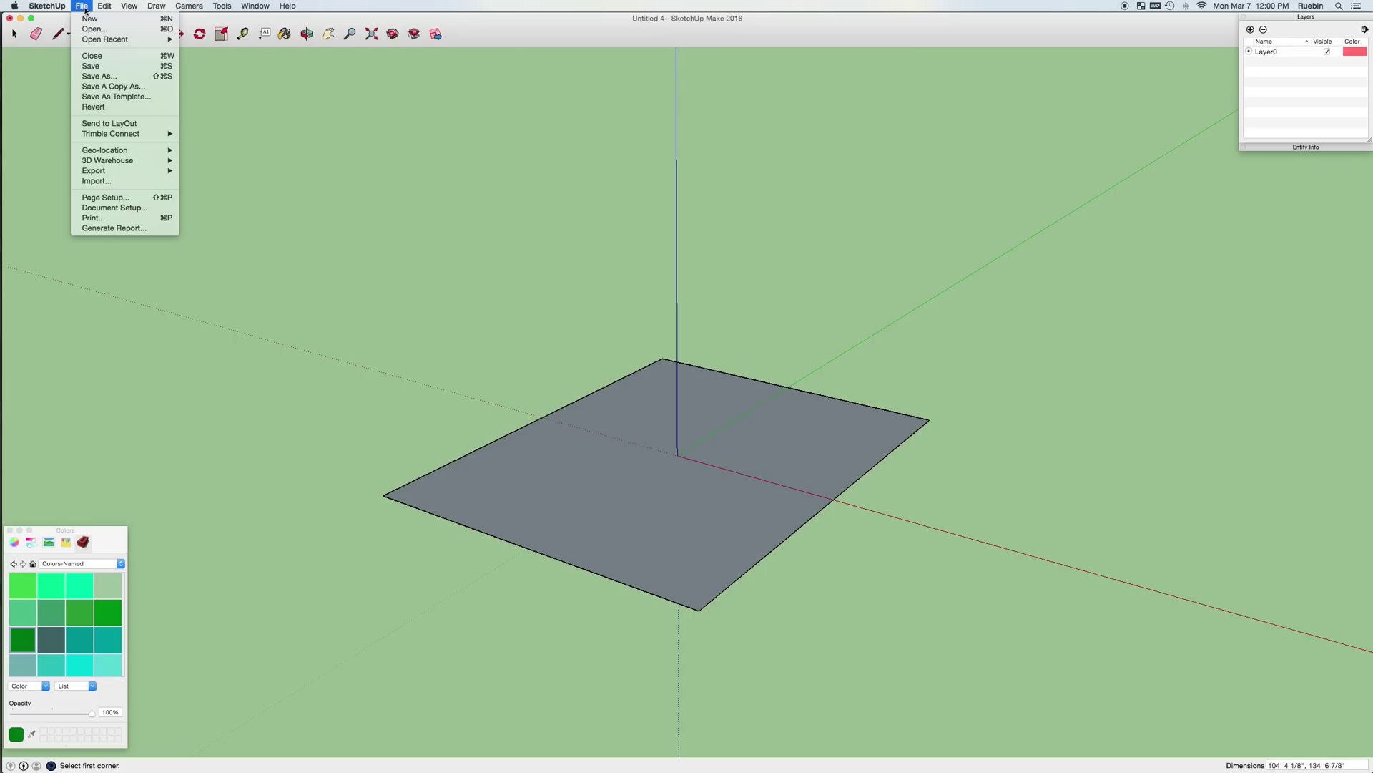
click(144, 186)
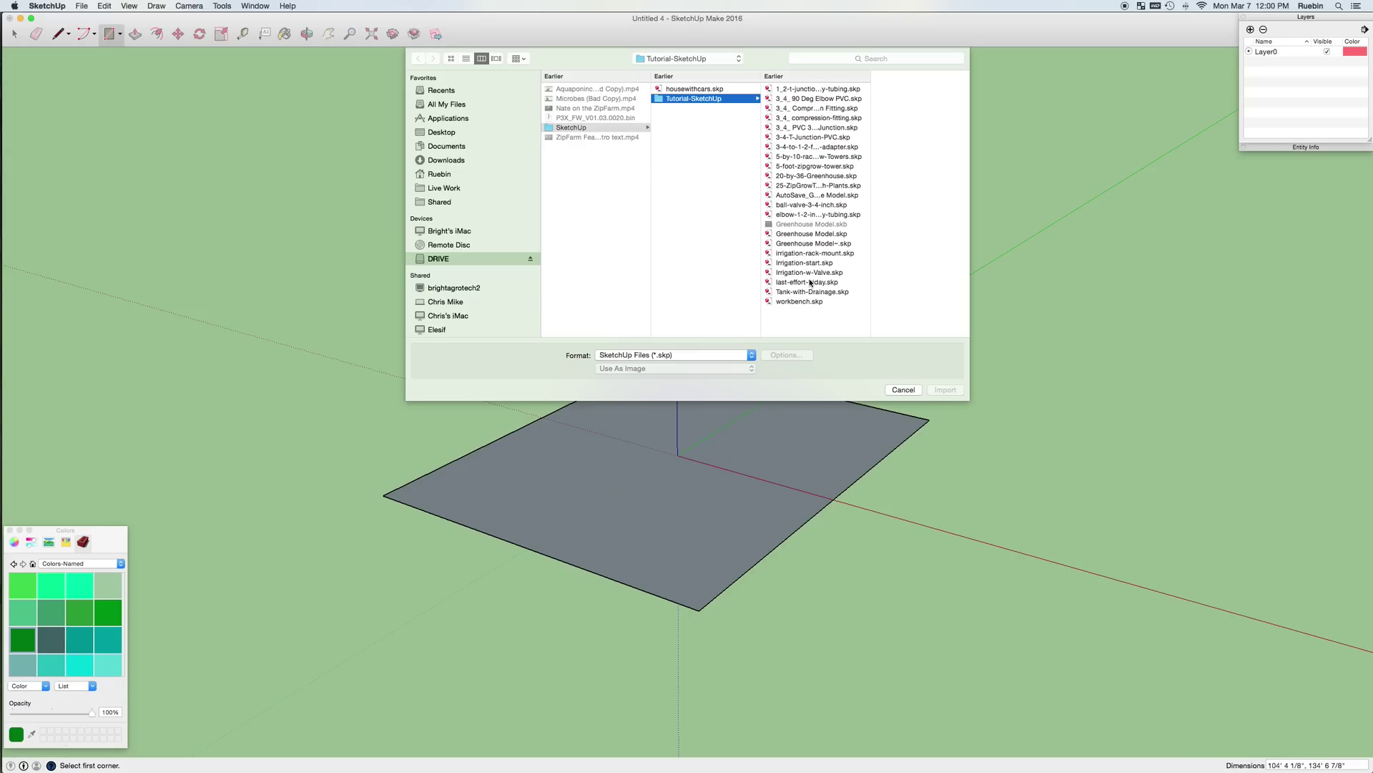
click(707, 90)
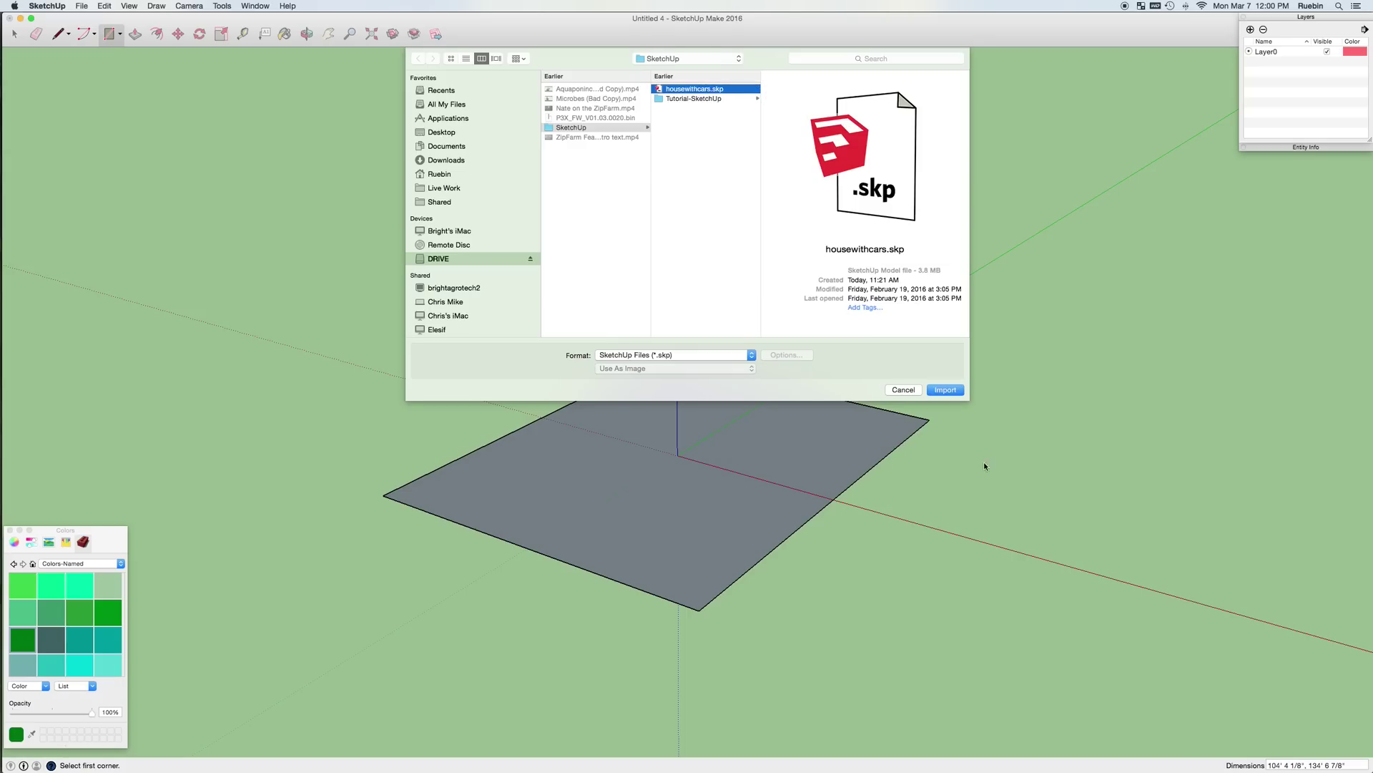
click(944, 389)
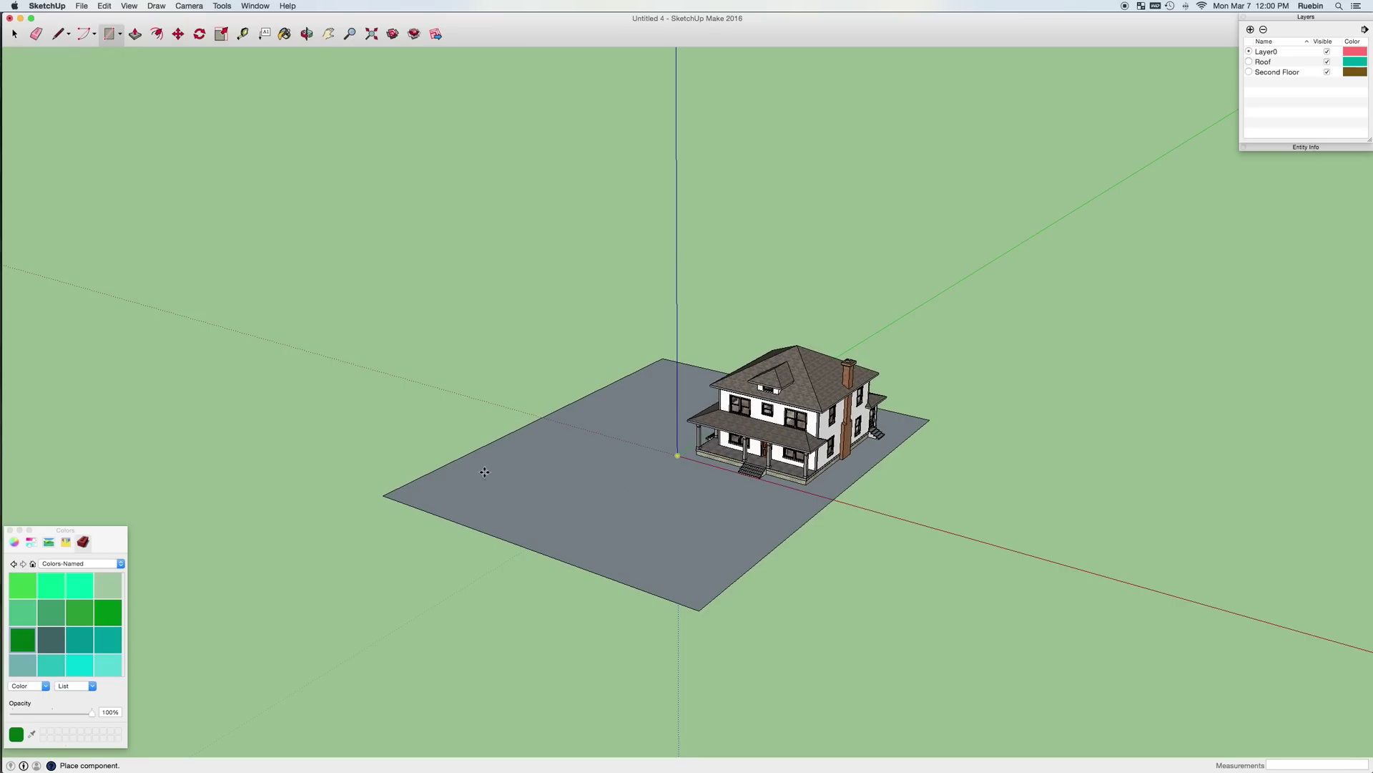
Place the house near the floor's left corner and move the back floor edge farther out.
click(405, 494)
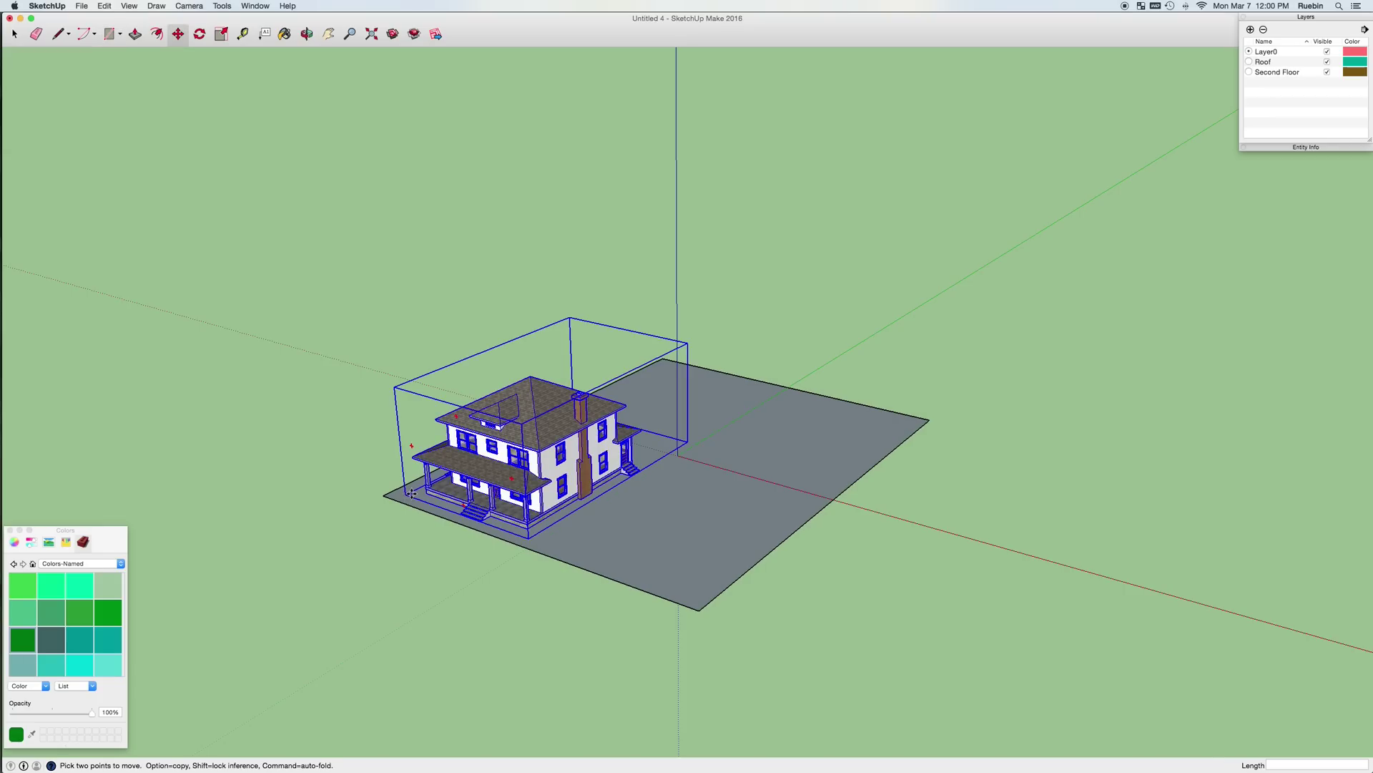
key(space)
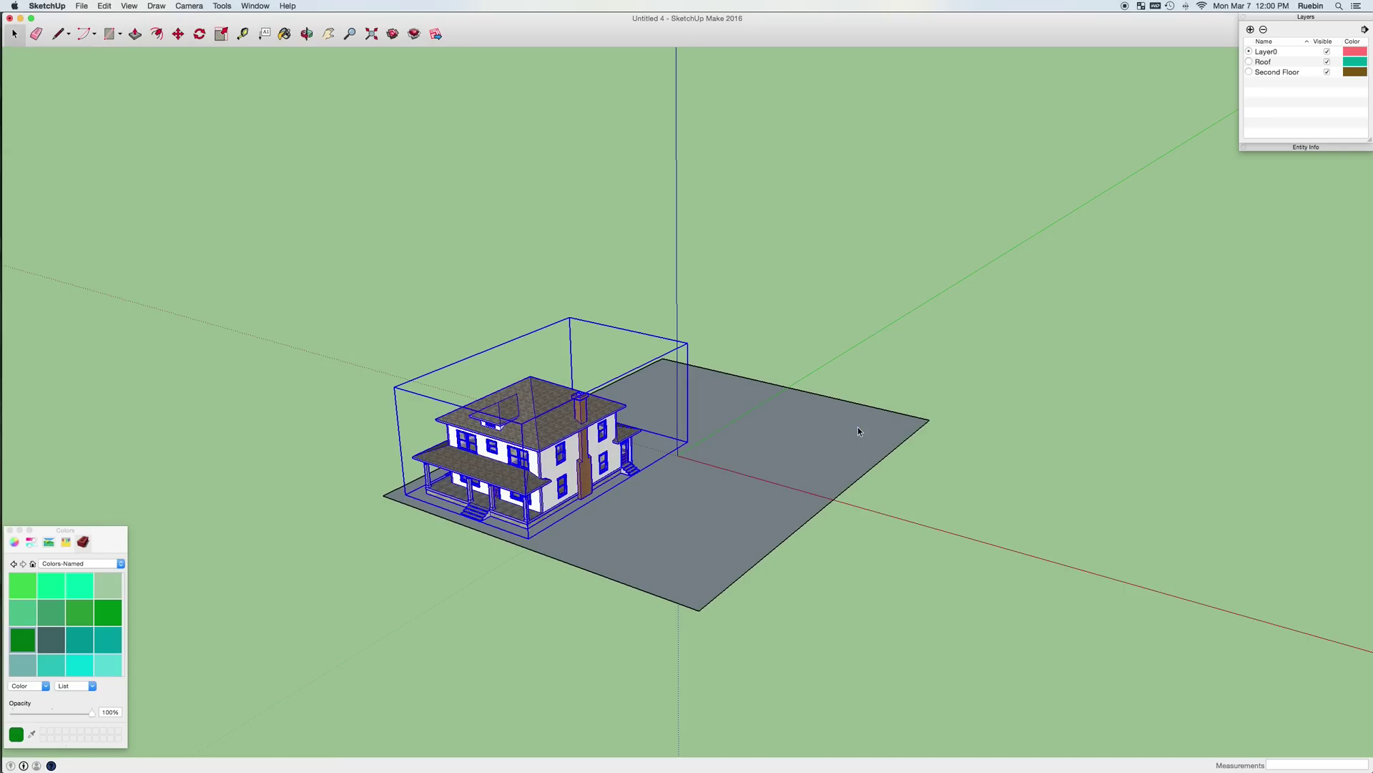
click(810, 390)
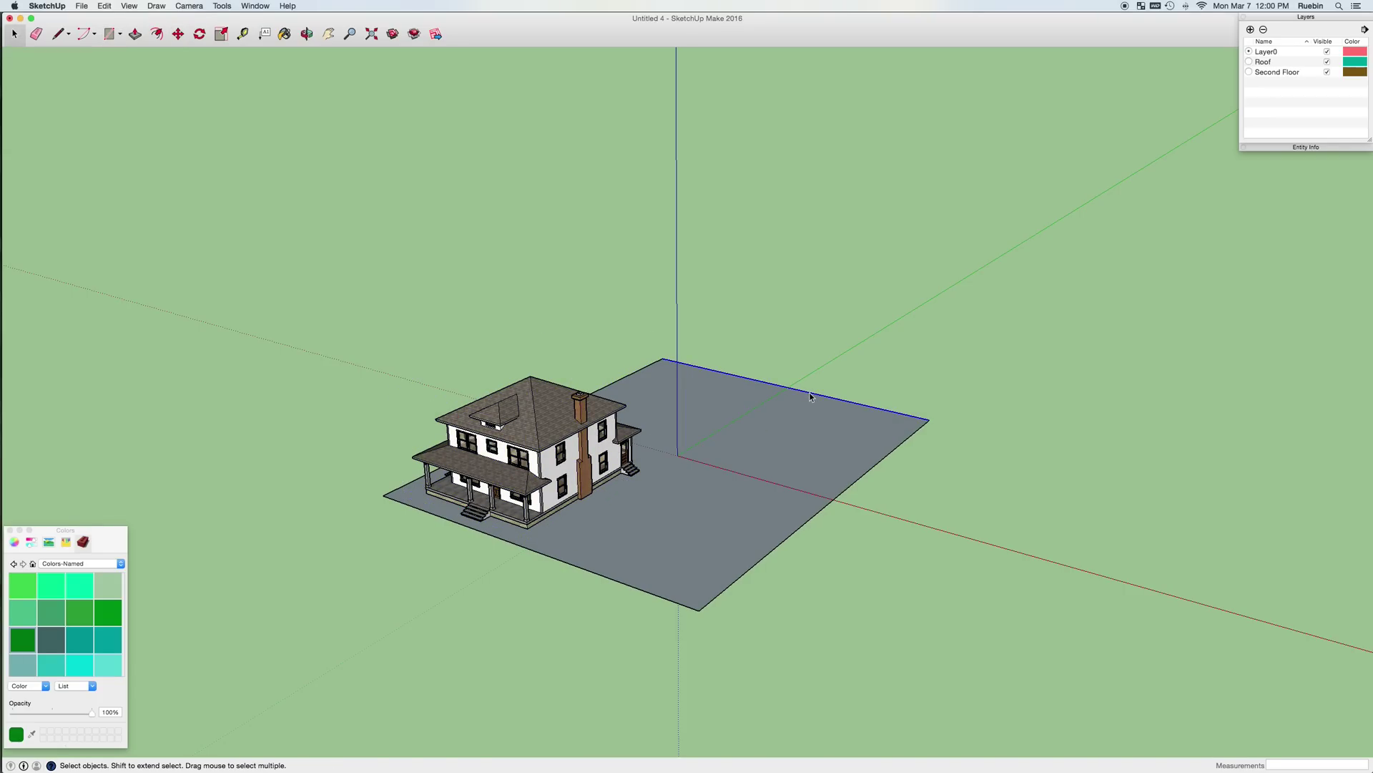
key(m)
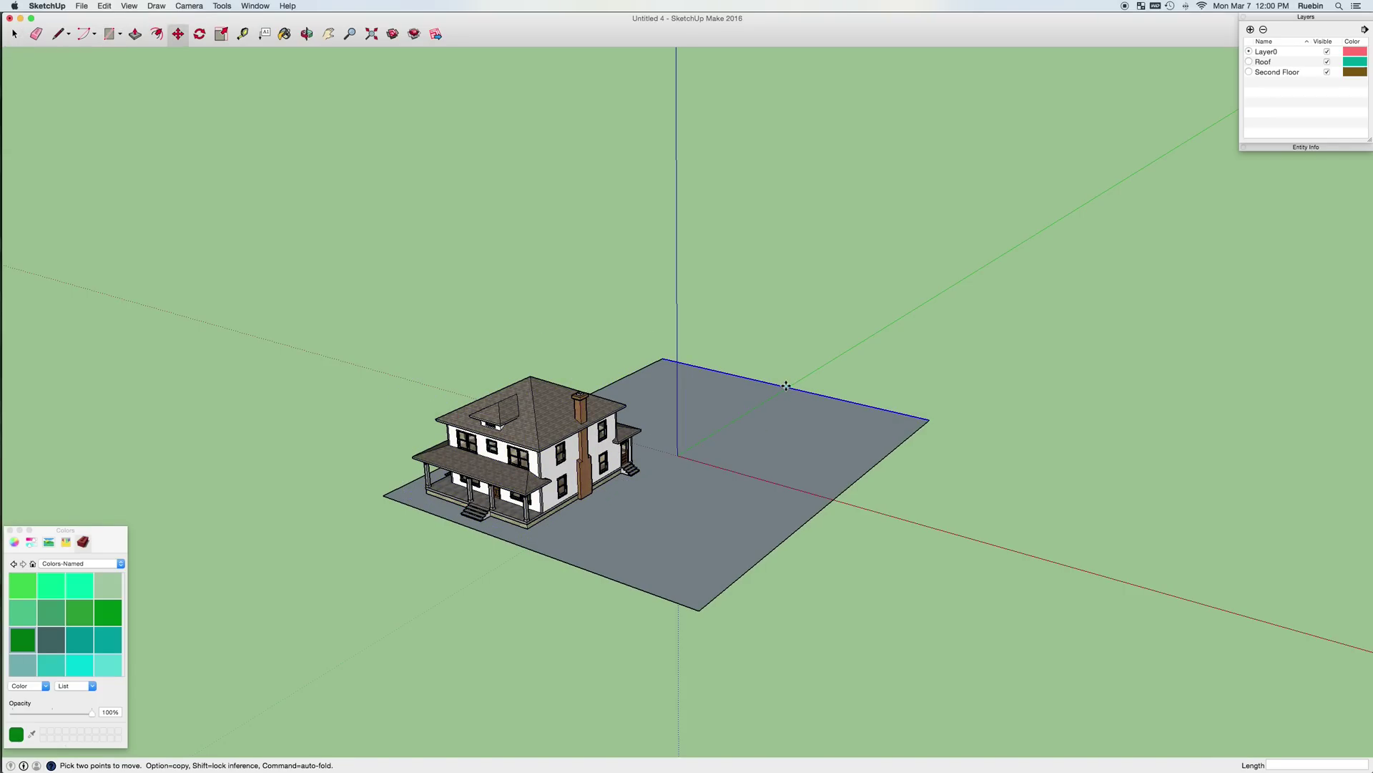
click(788, 385)
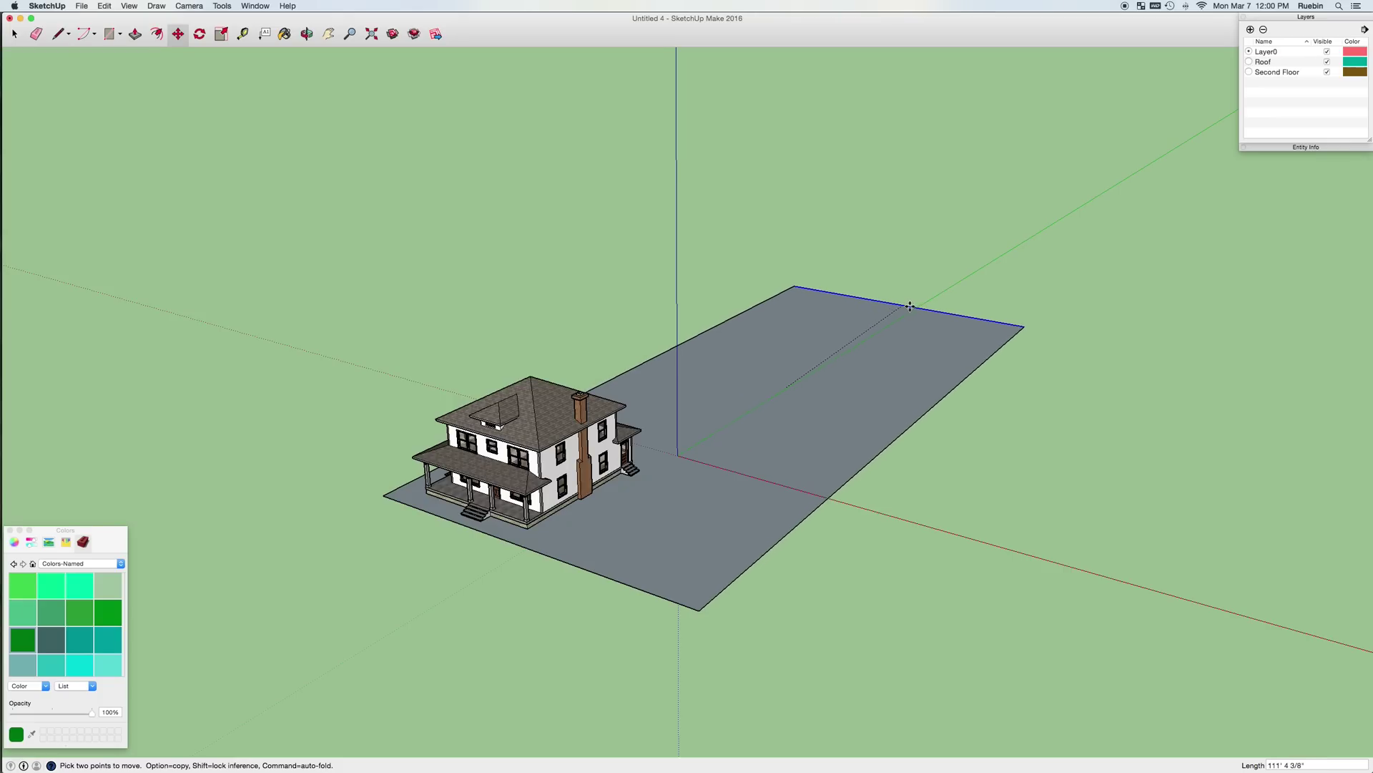
click(915, 306)
Push the right and front floor edges outward to enlarge the plane around the house.
key(space)
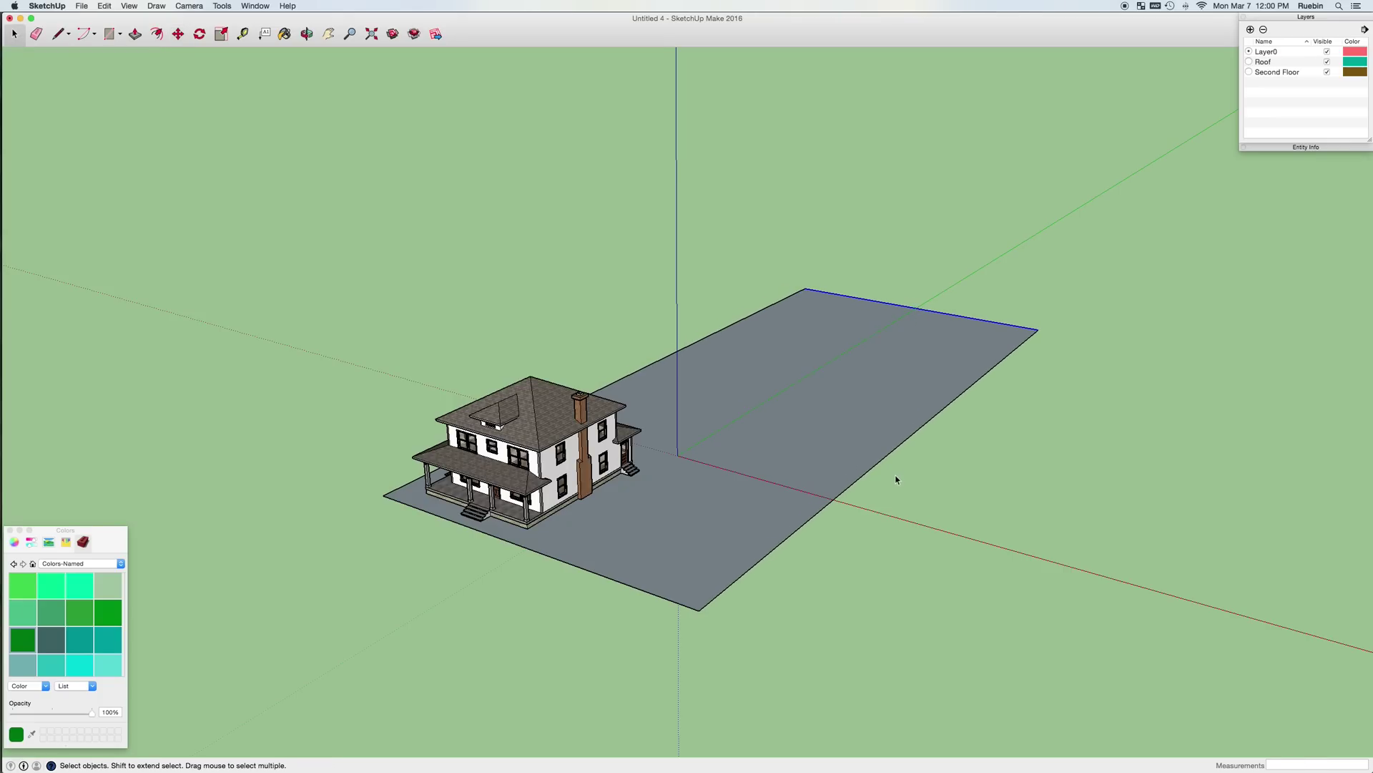
key(m)
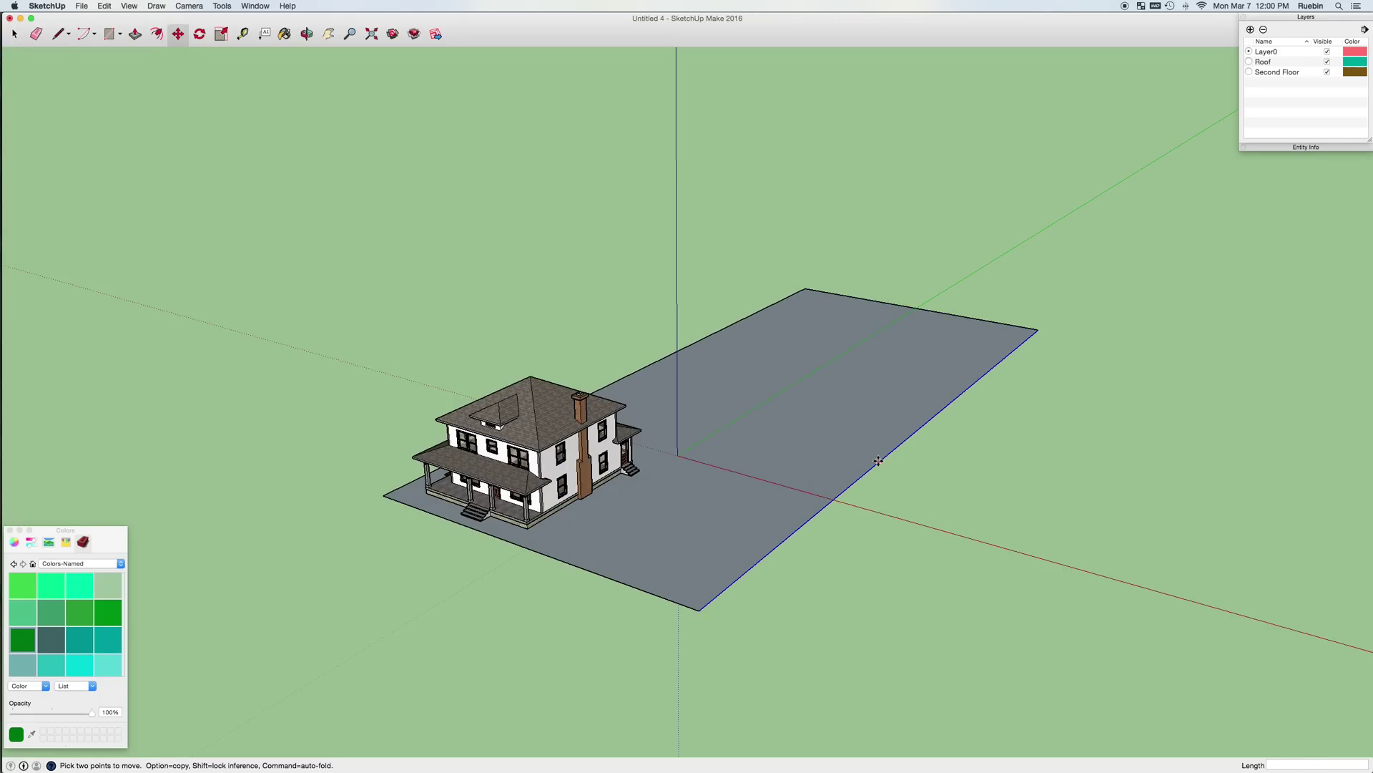
click(880, 461)
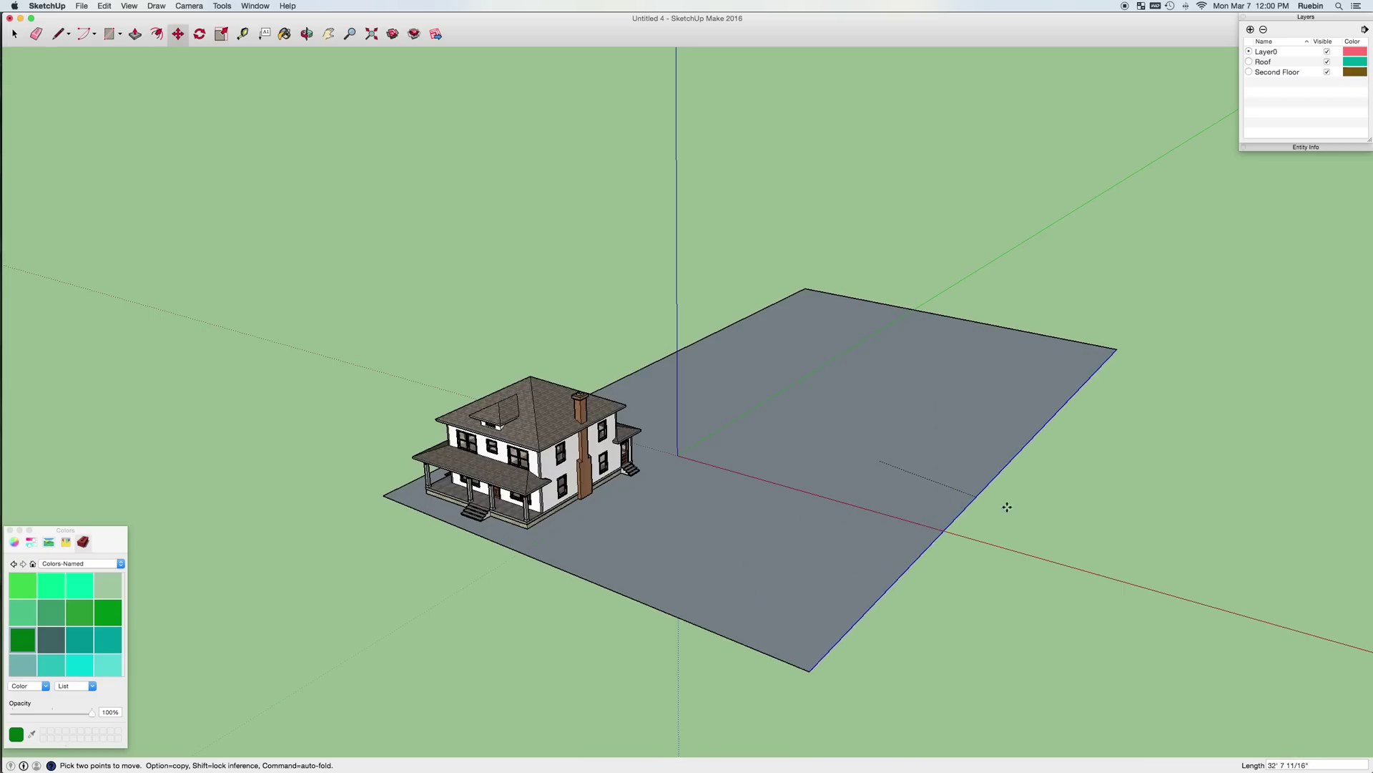
click(1144, 522)
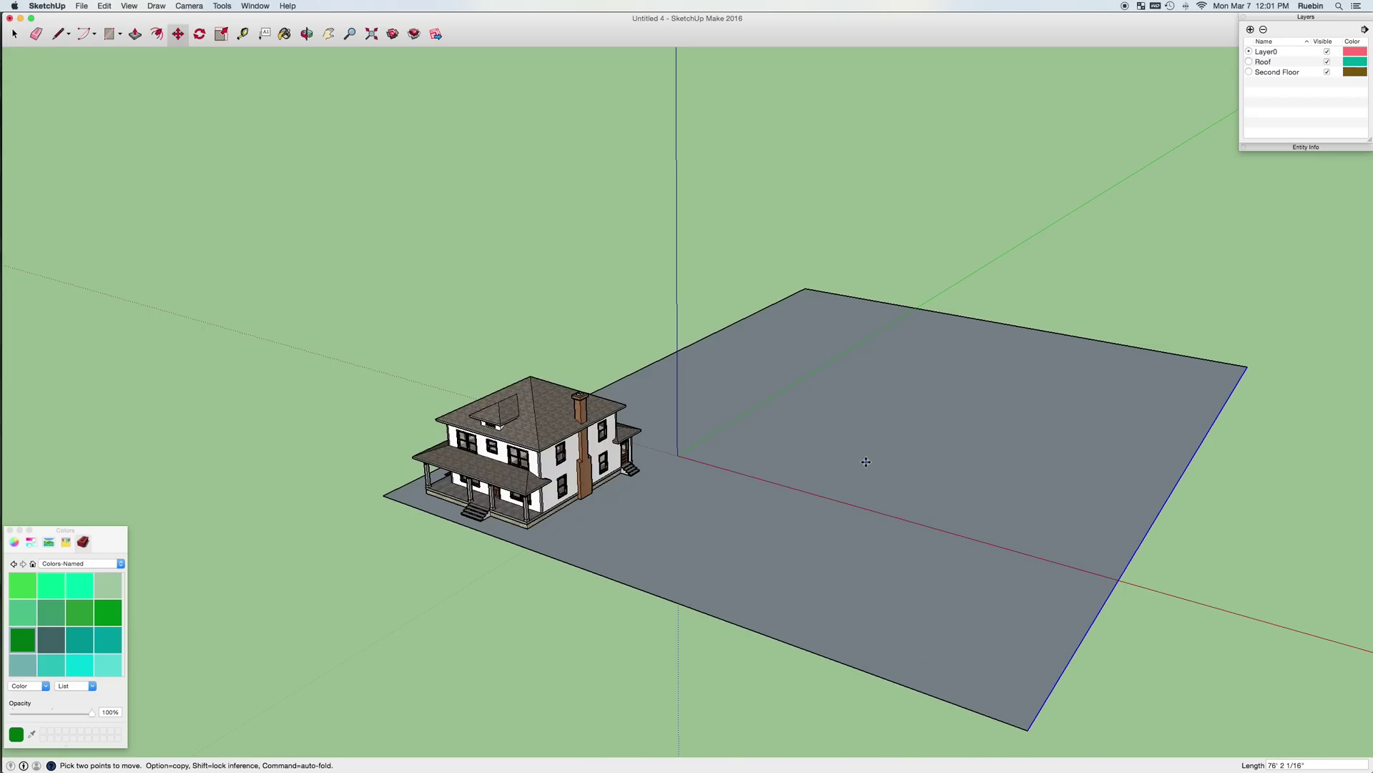
key(space)
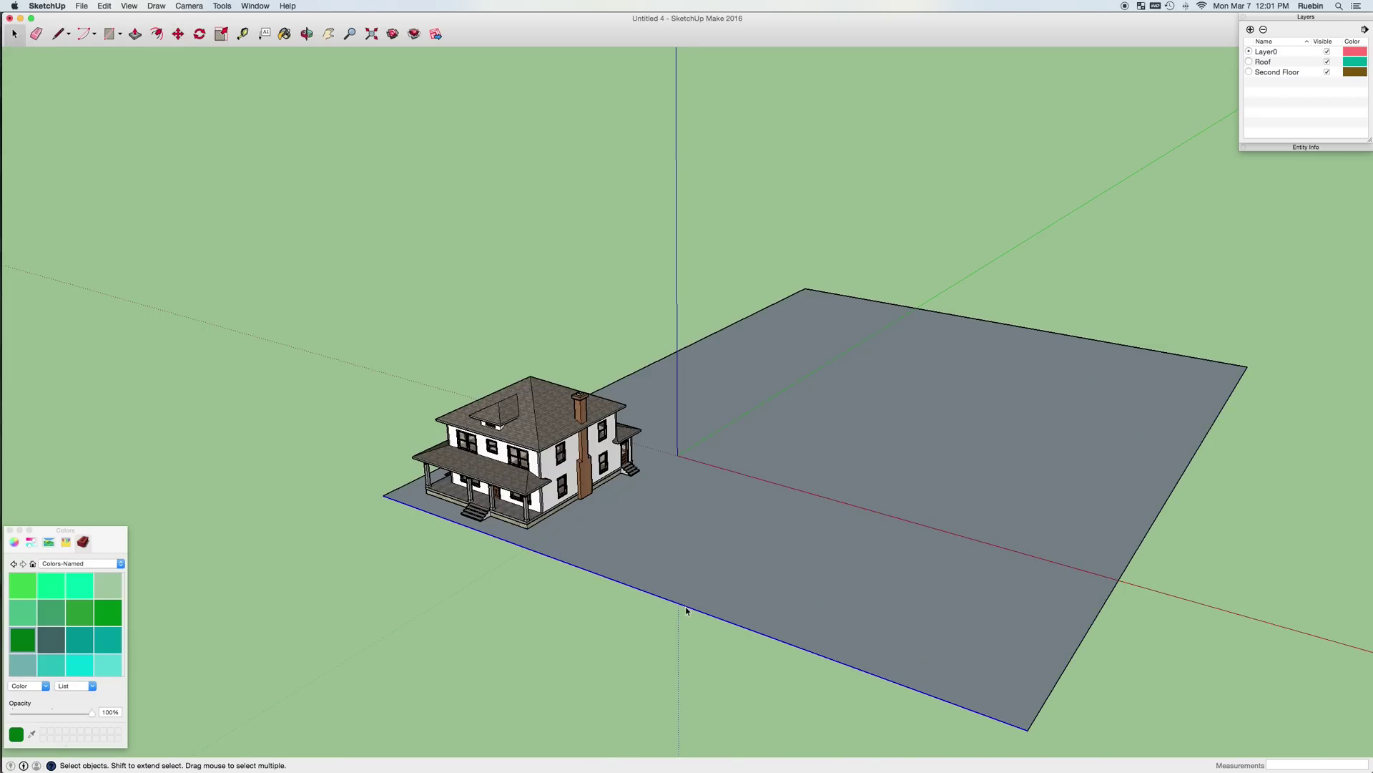
key(m)
click(686, 610)
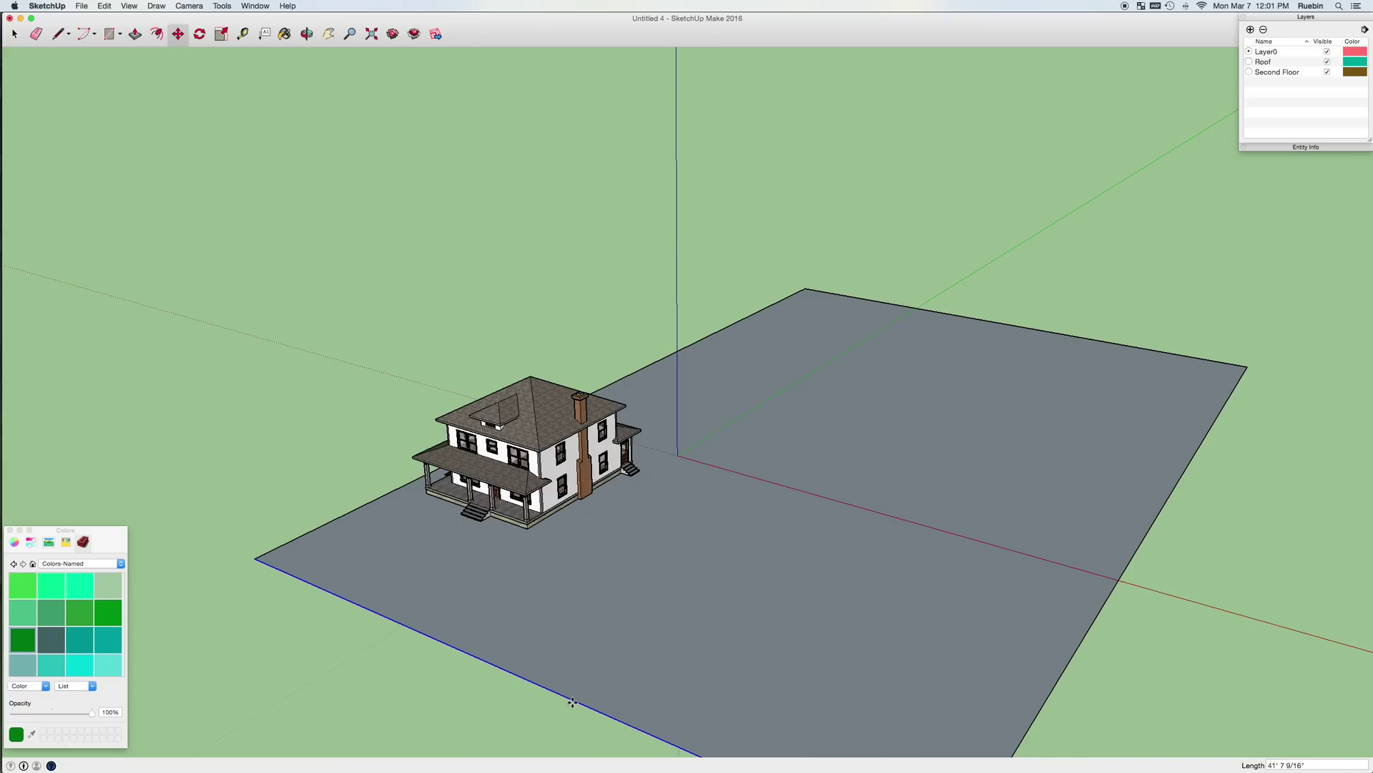
click(118, 563)
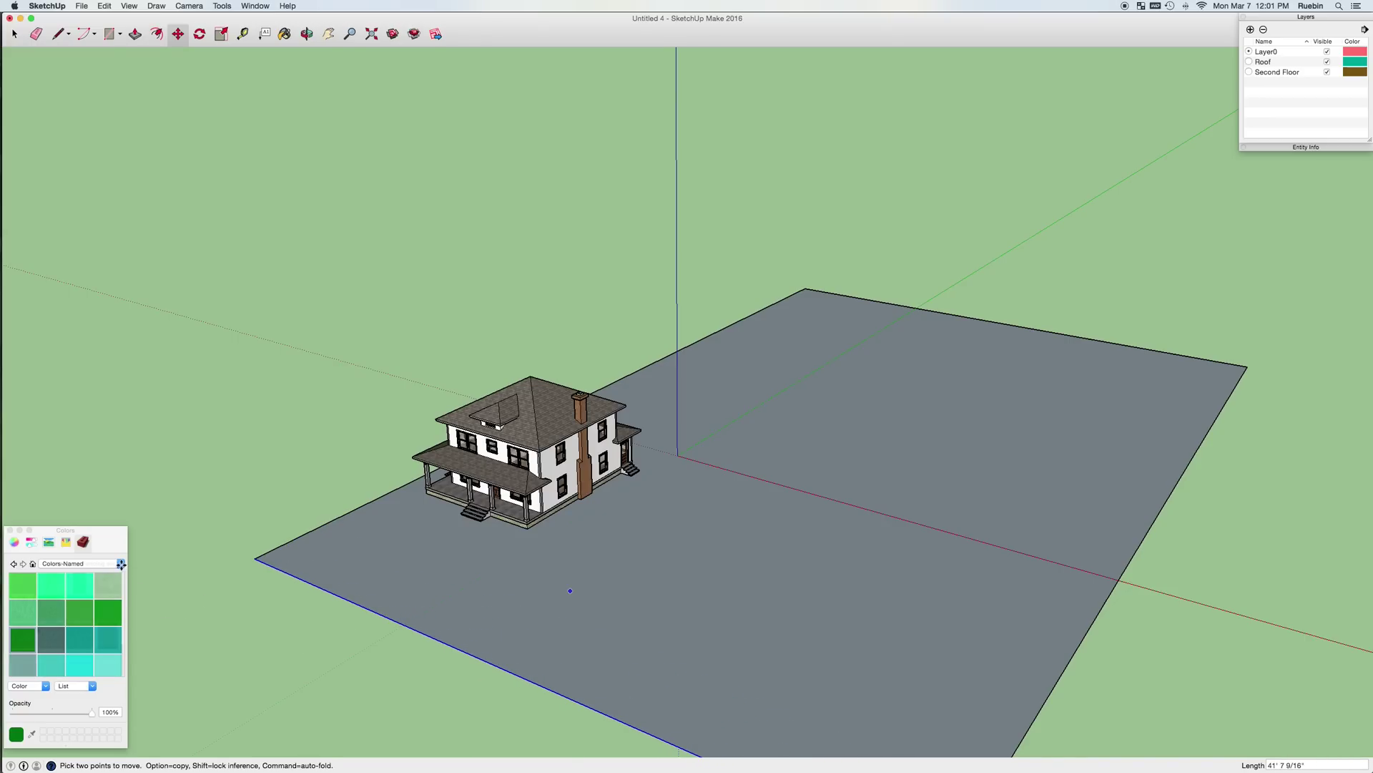
Paint the enlarged floor face with the green grass material from landscaping materials.
click(107, 617)
click(77, 607)
scroll(77, 608, up, 2)
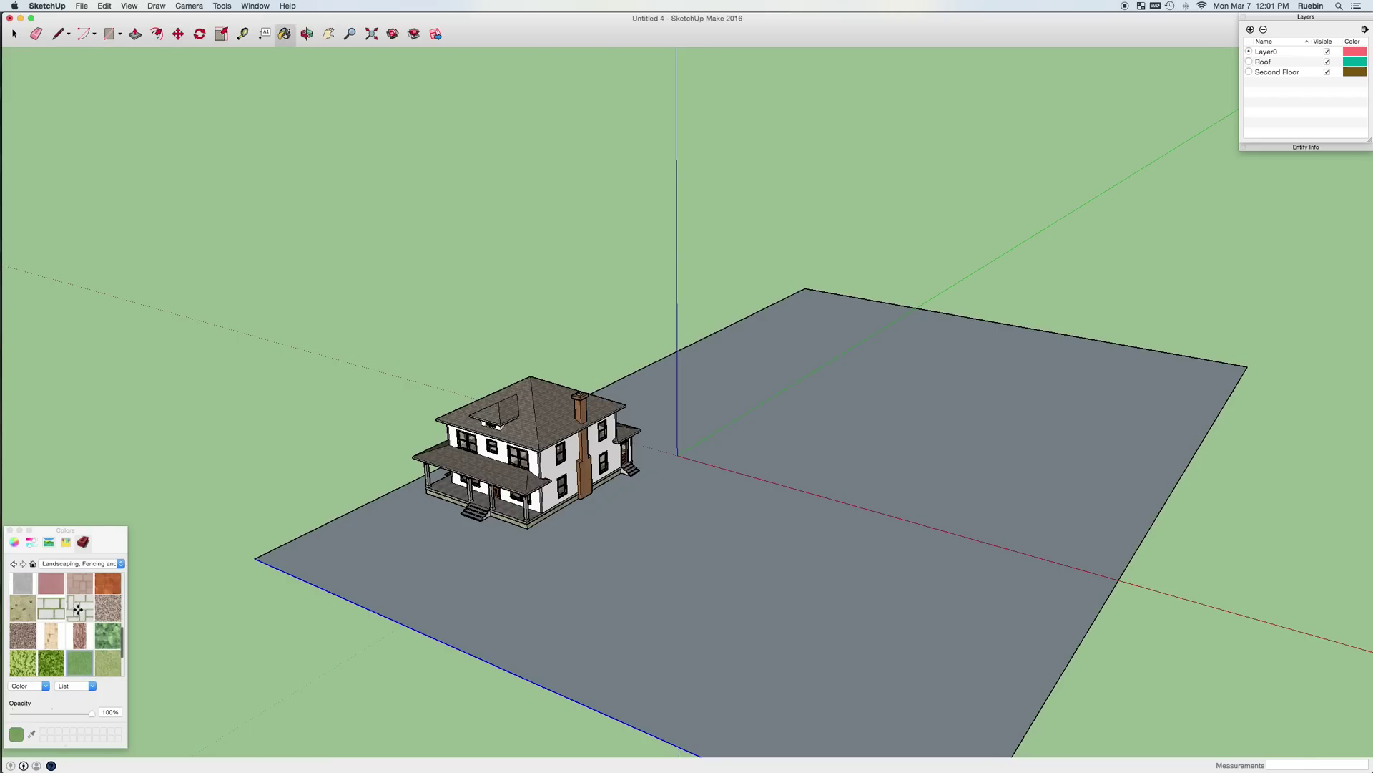
key(space)
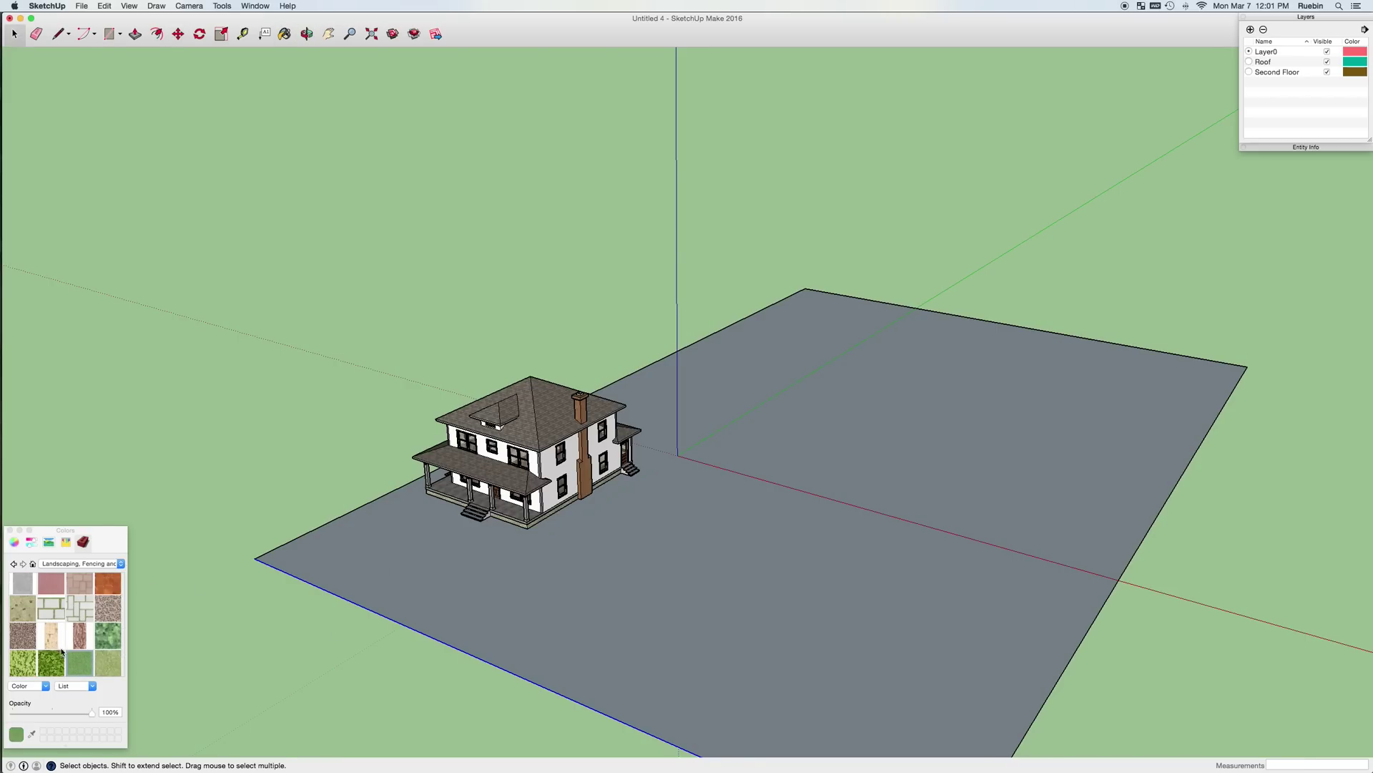
click(694, 547)
key(b)
click(745, 537)
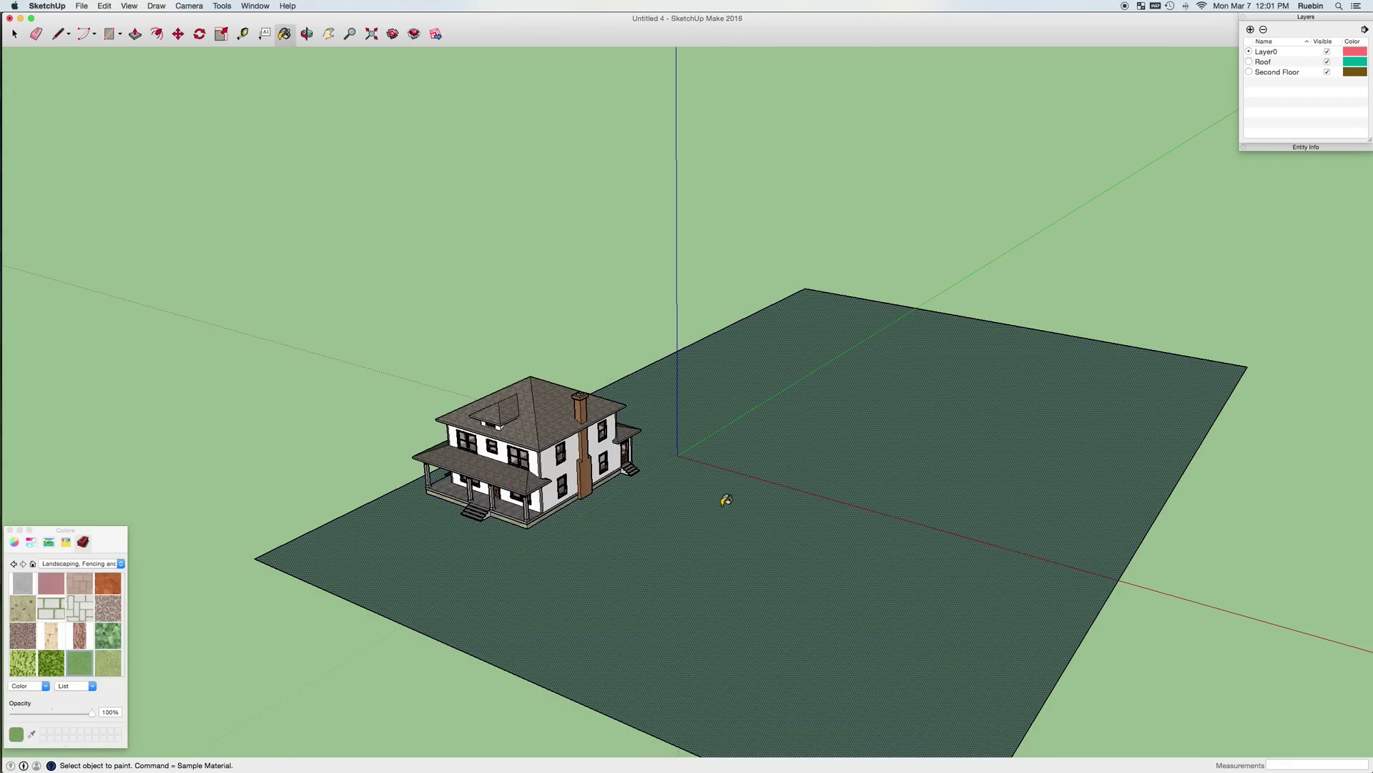
Orbit and pan to a front view showing the house and both cars.
scroll(726, 480, up, 5)
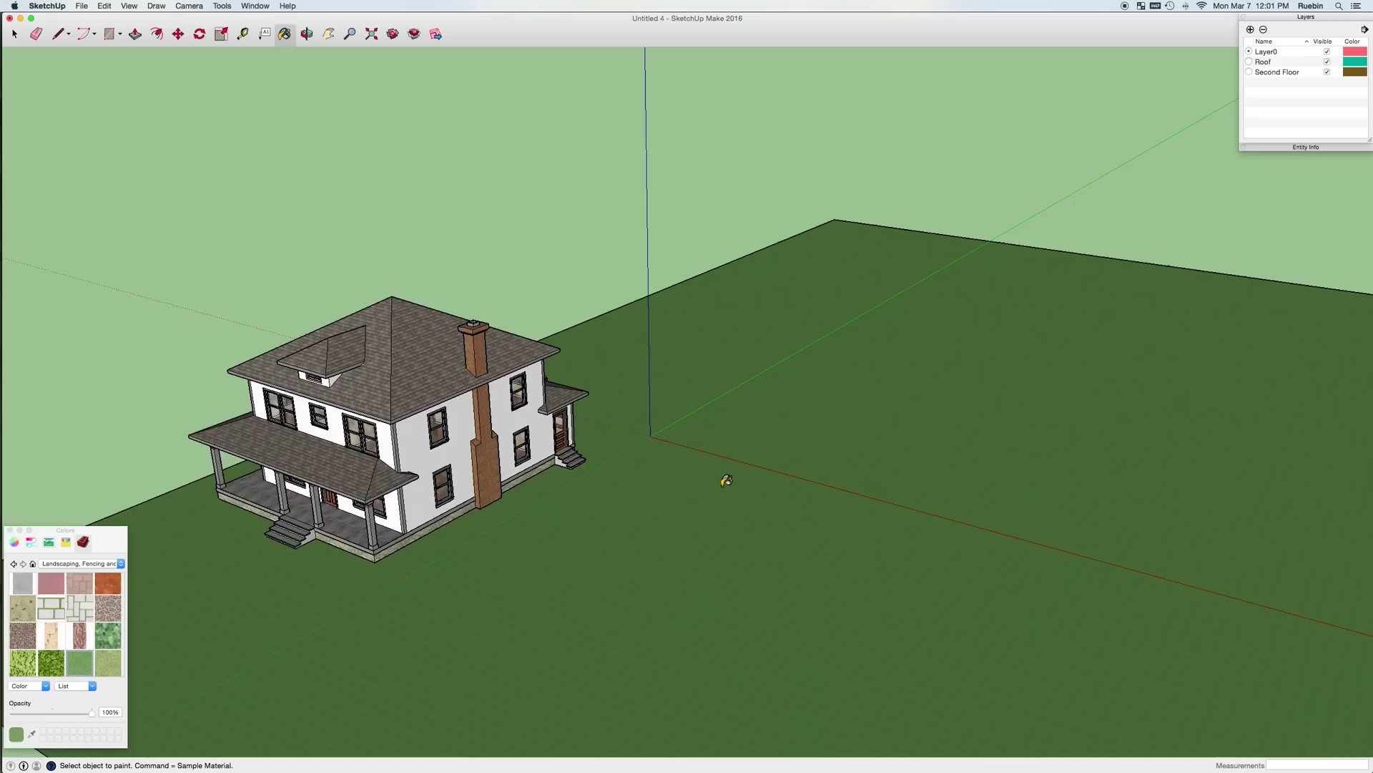
key(o)
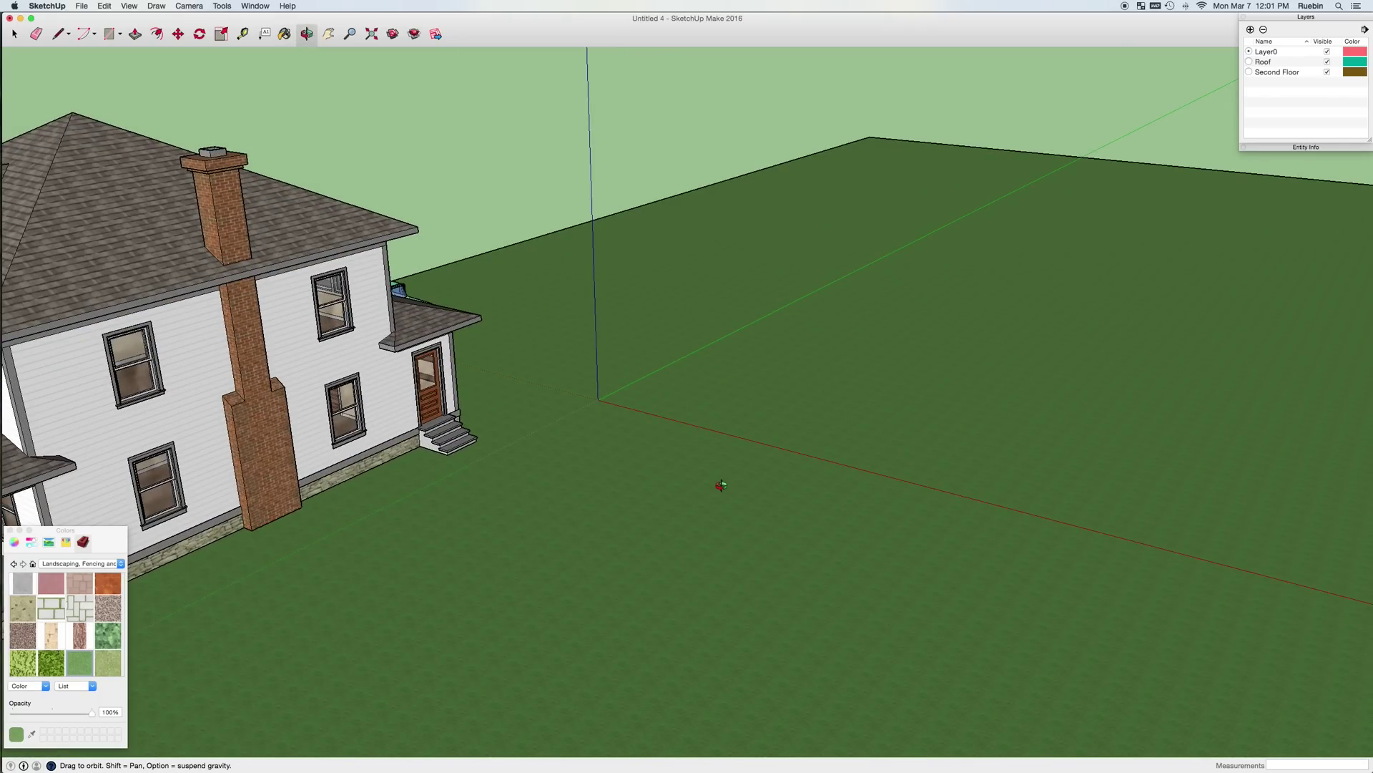
drag(720, 481, 341, 508)
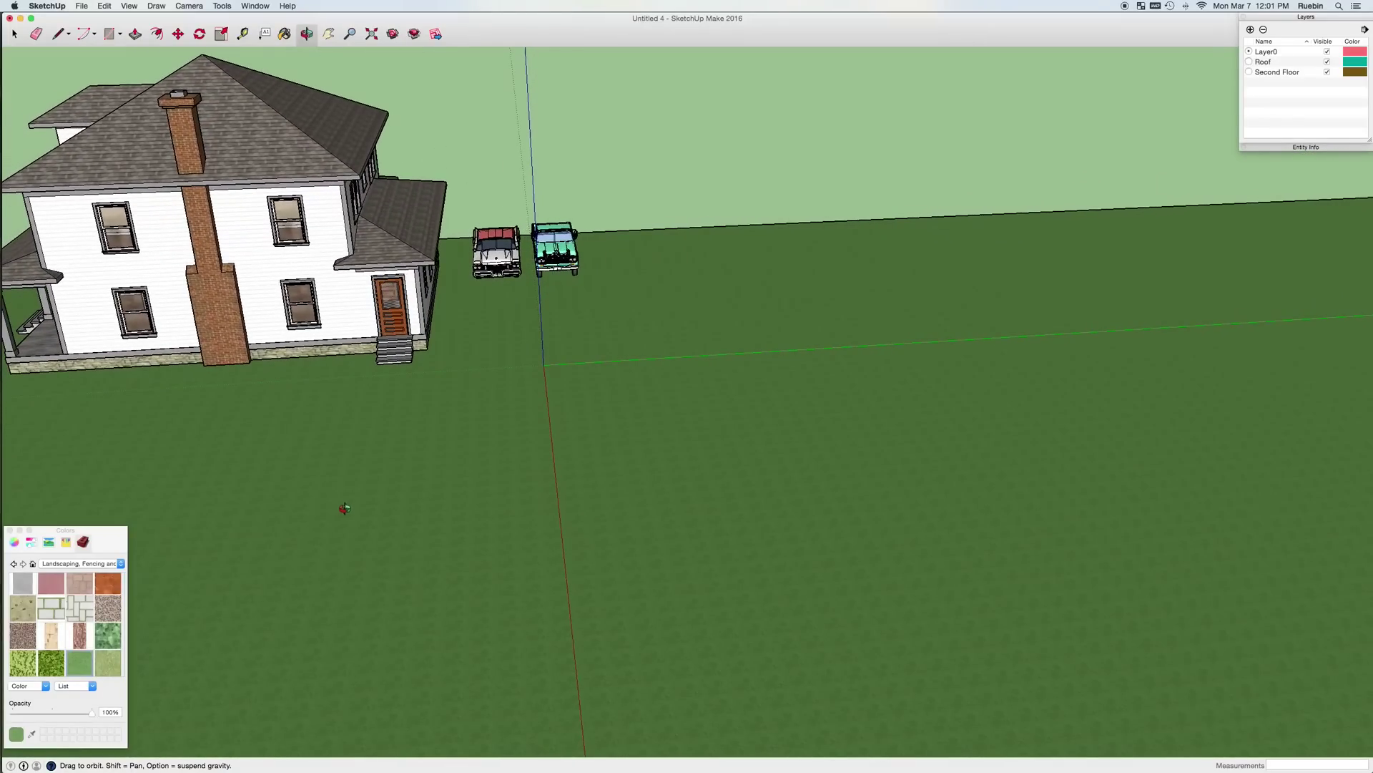
key(h)
drag(431, 455, 509, 323)
key(o)
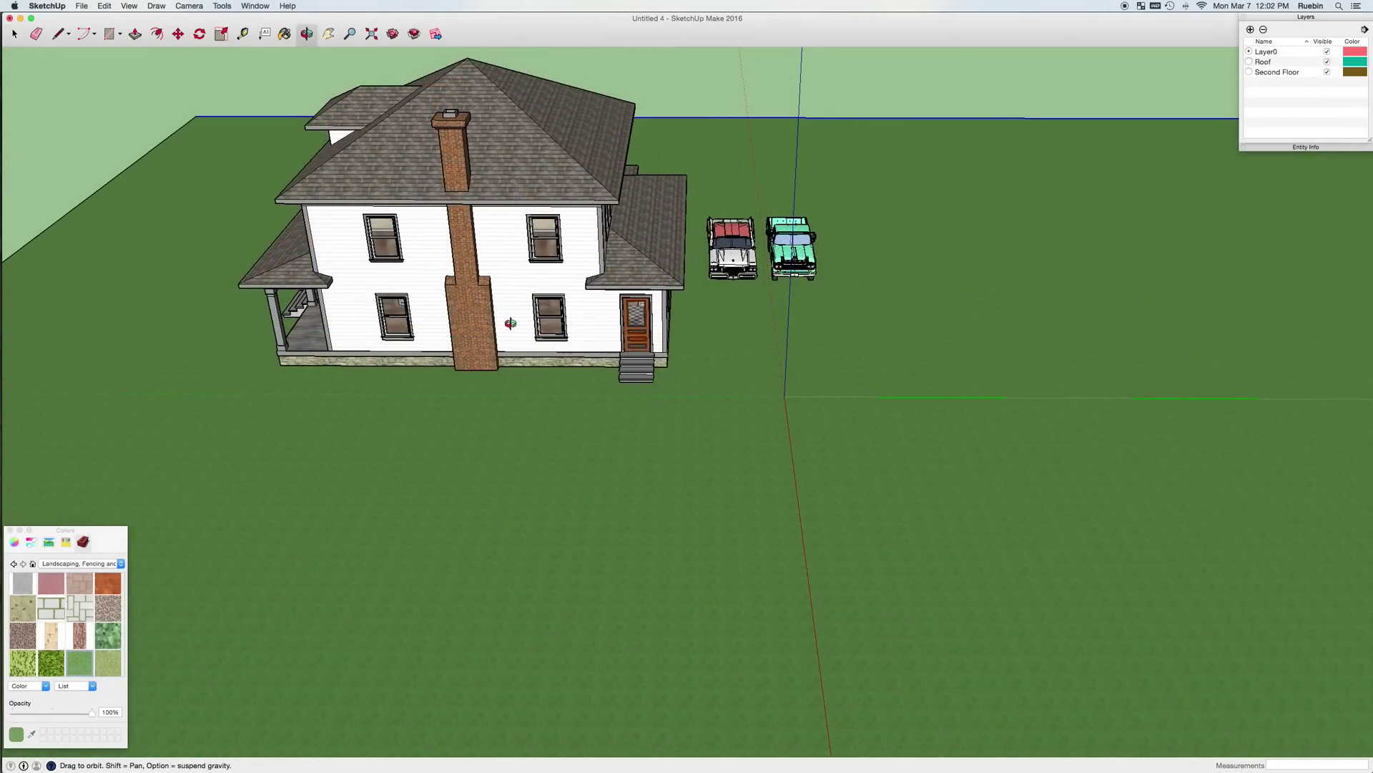
Save the current view as Scene 1 via View > Animation > Add Scene.
click(104, 6)
mouse_move(131, 10)
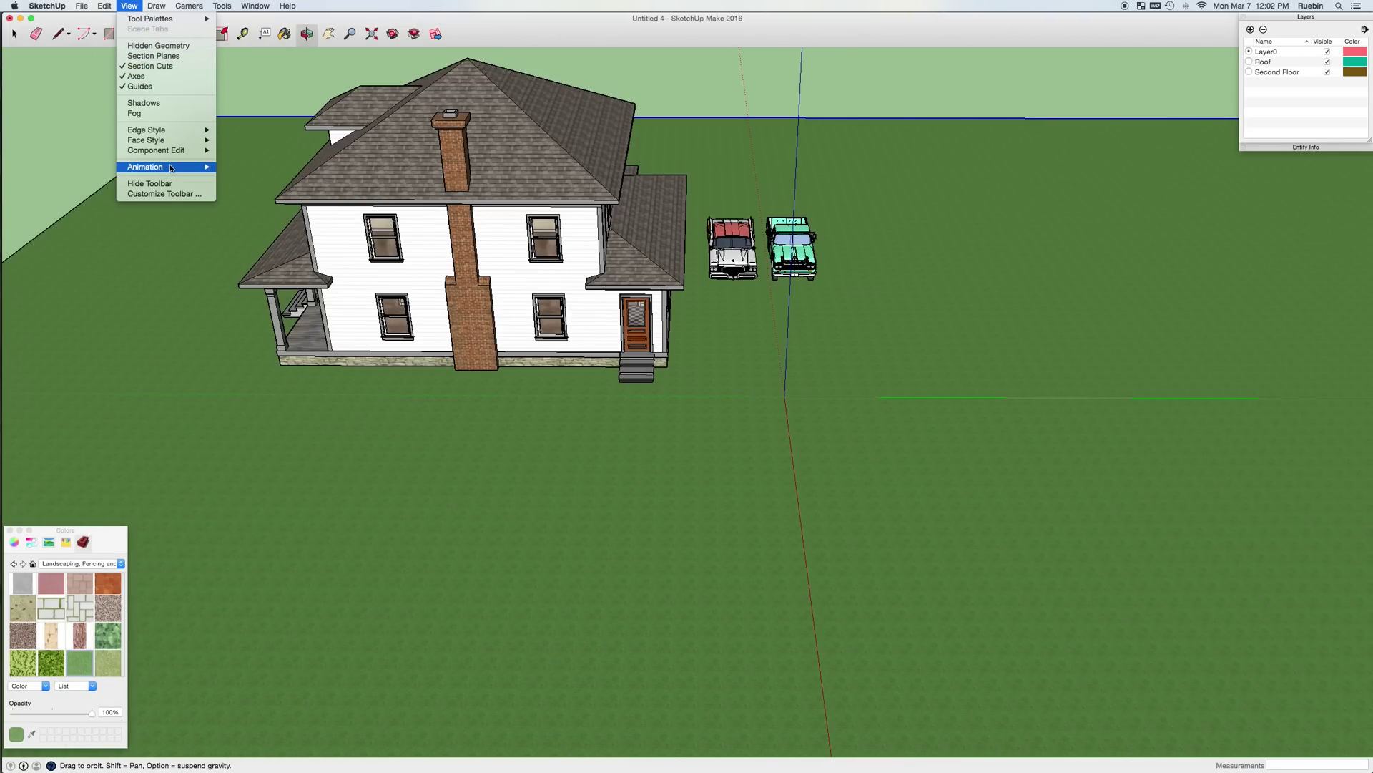
mouse_move(200, 168)
click(246, 167)
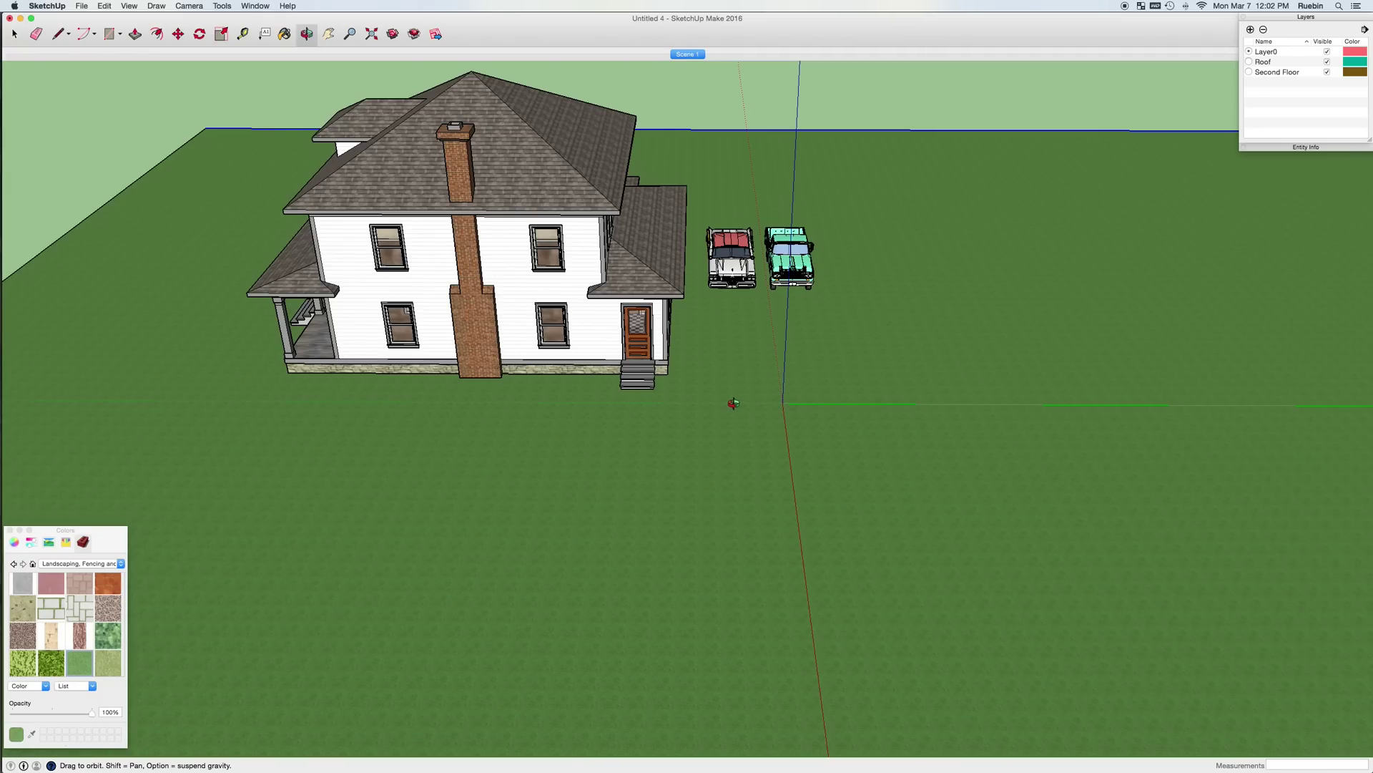
Pan the house up and place a rectangle's first corner on the ground below it.
key(h)
drag(736, 454, 651, 396)
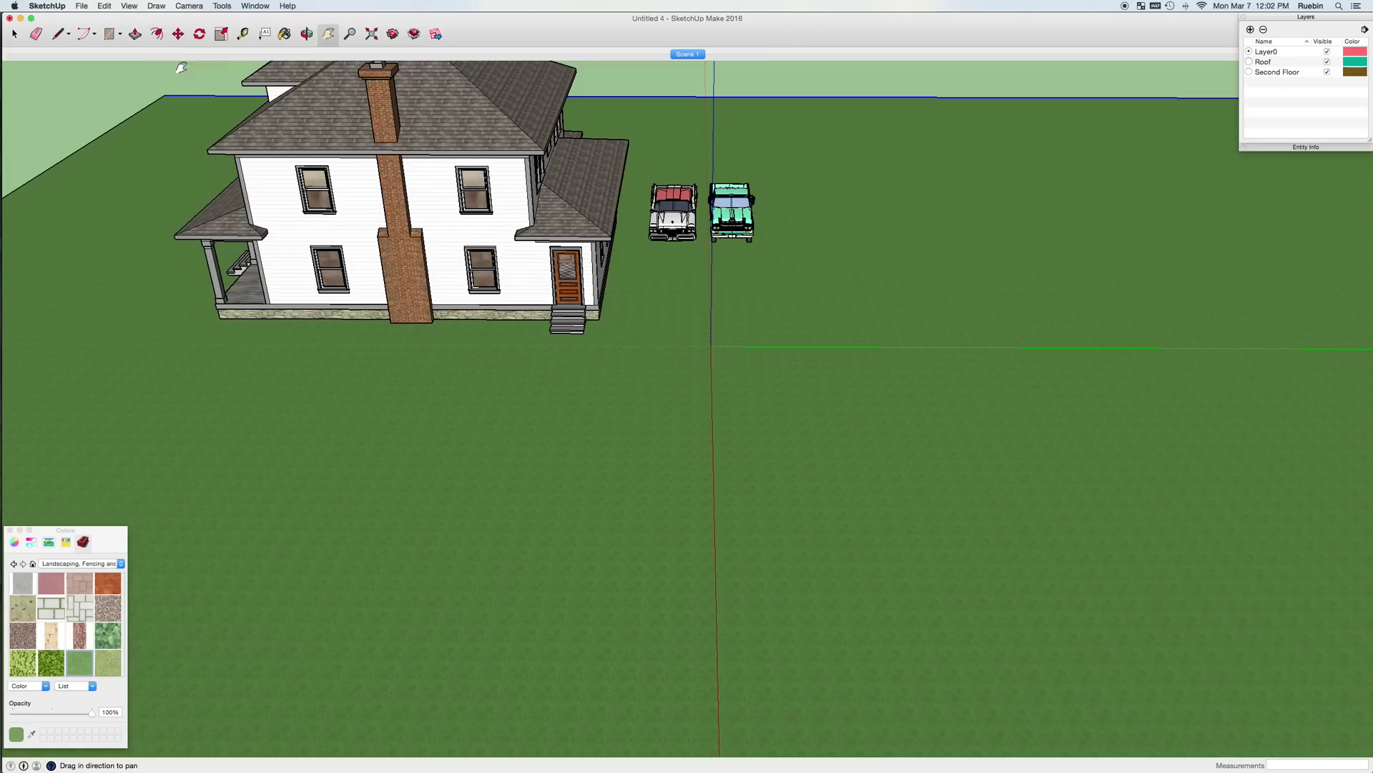
click(110, 33)
click(558, 391)
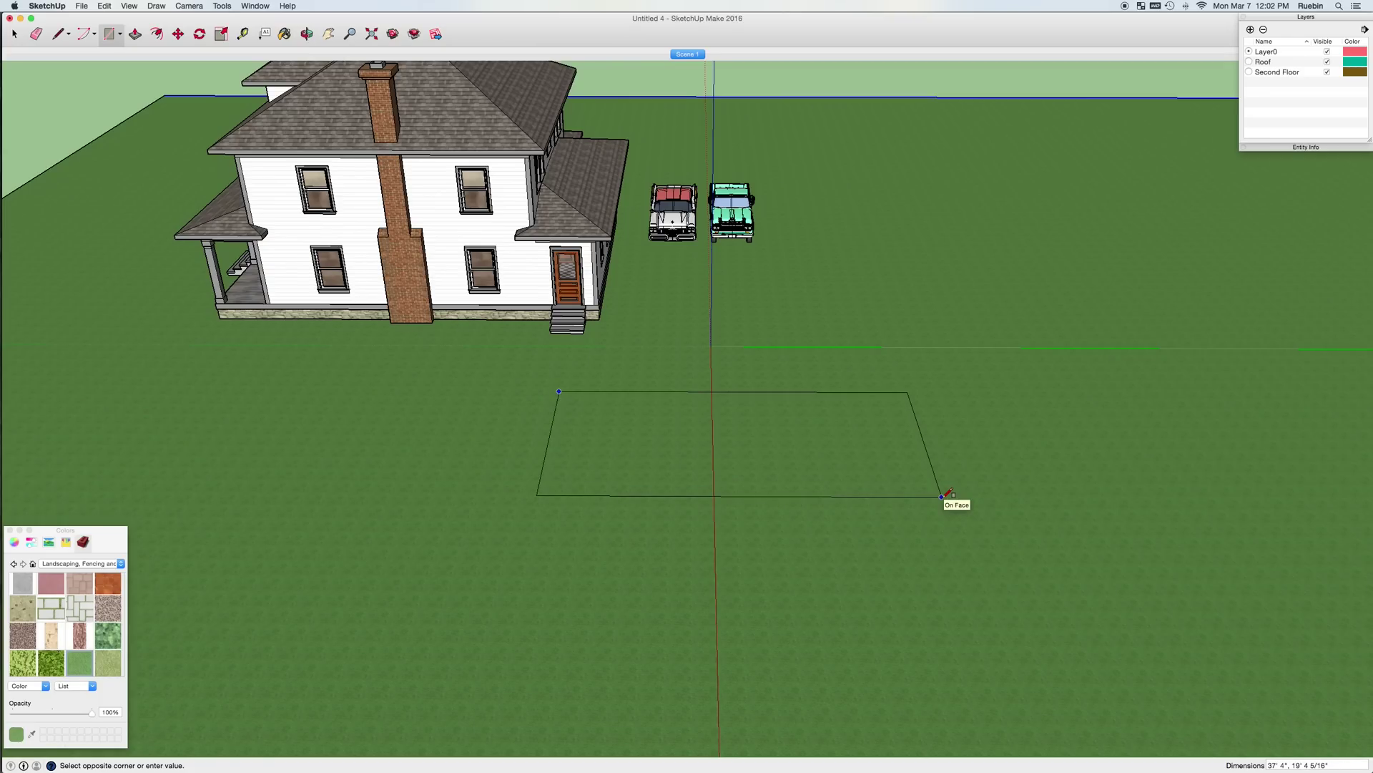
Finish the rectangle at 36' by 20' and fill it with a mid grey from Colors-Named.
text(2)
text(6', 20)
key(Return)
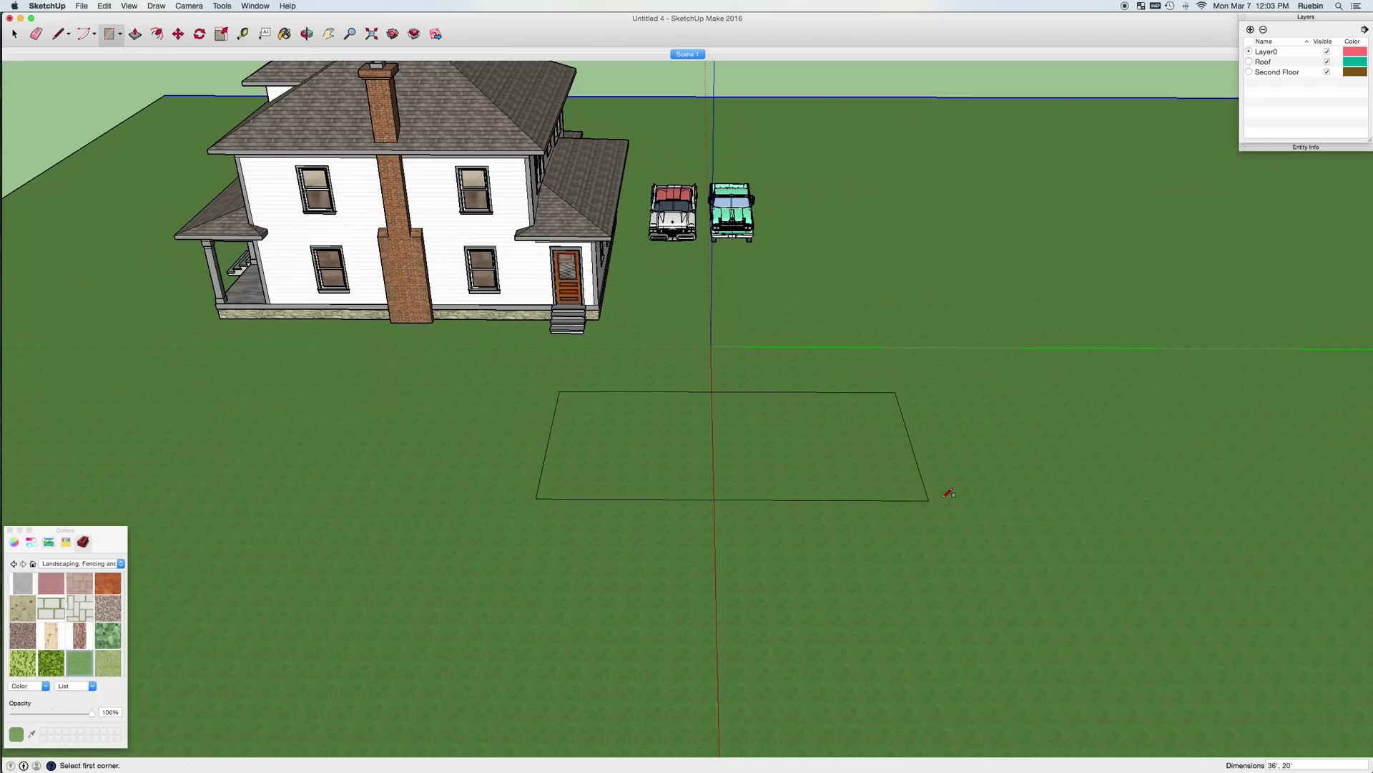
click(121, 564)
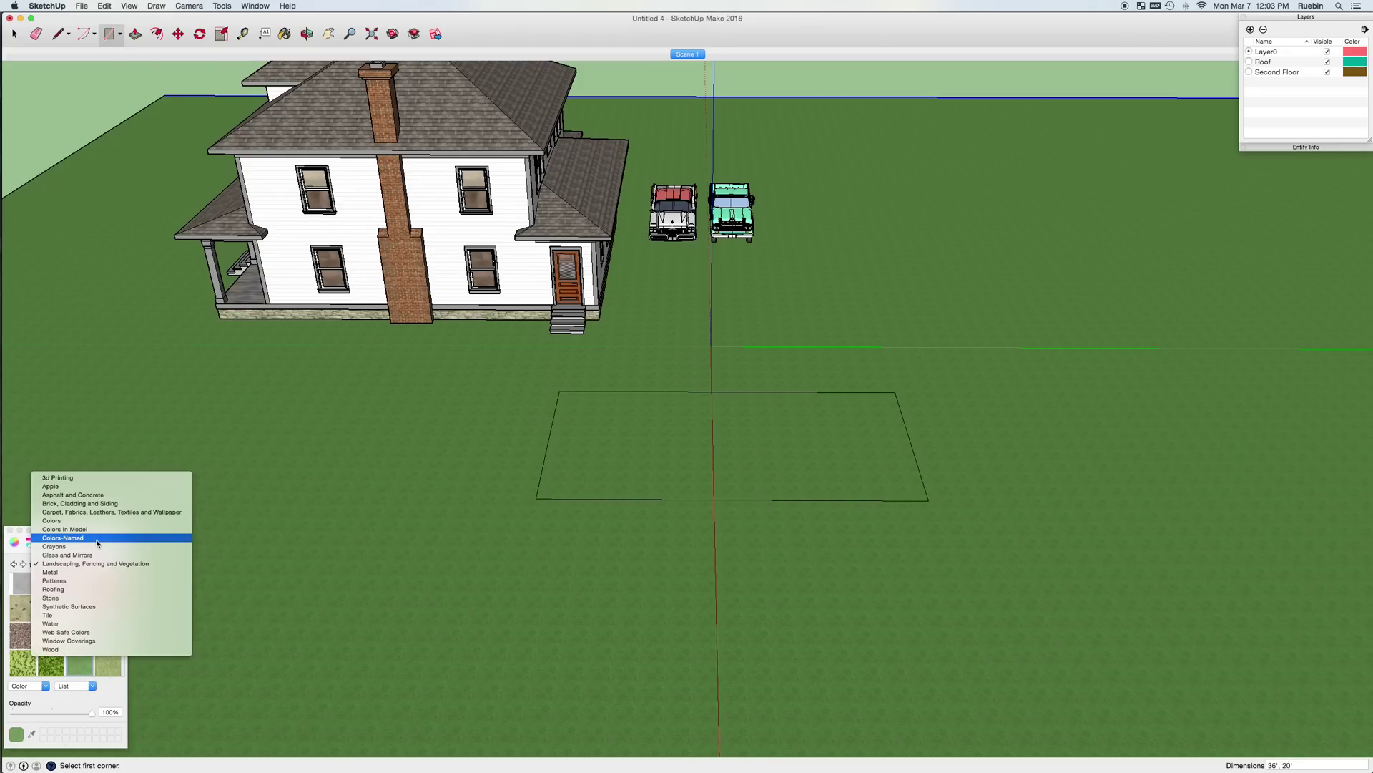
click(90, 557)
scroll(72, 612, down, 10)
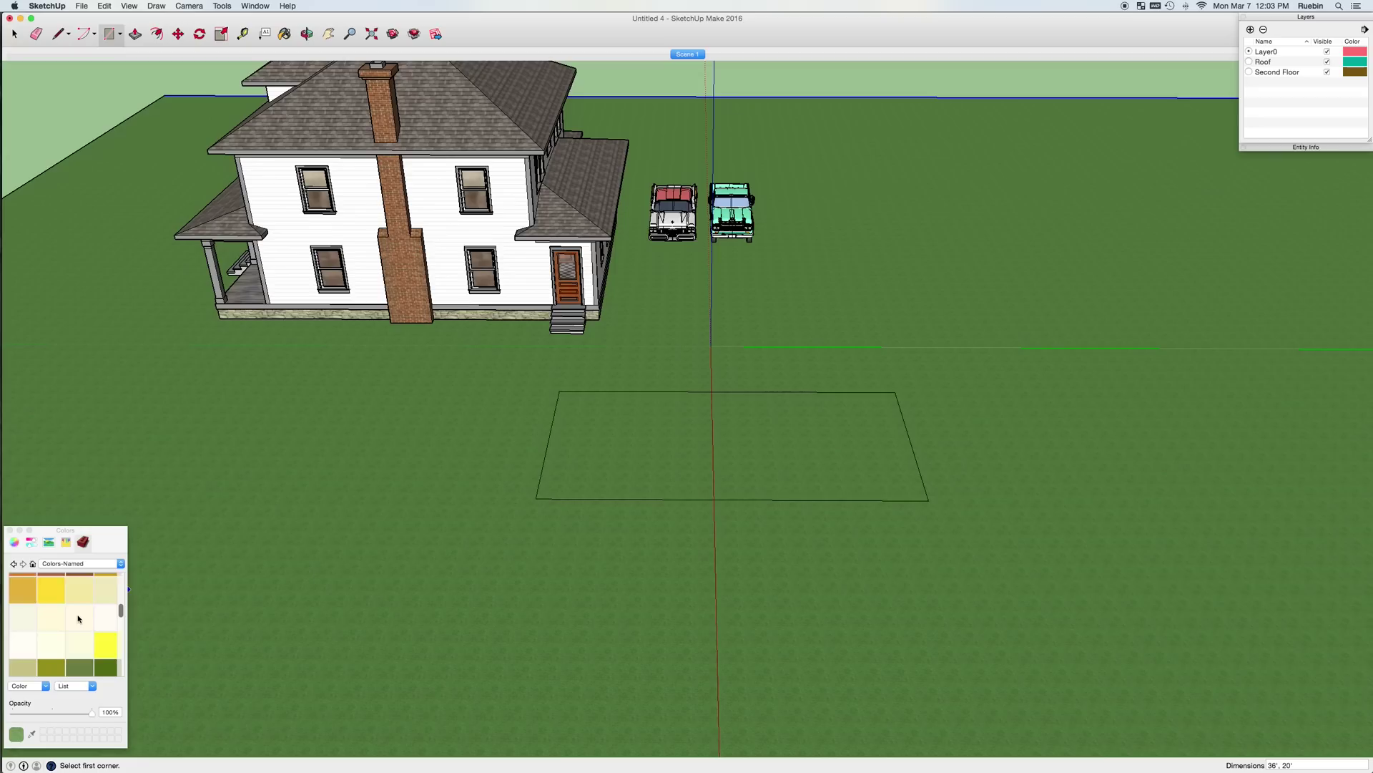
scroll(72, 612, down, 12)
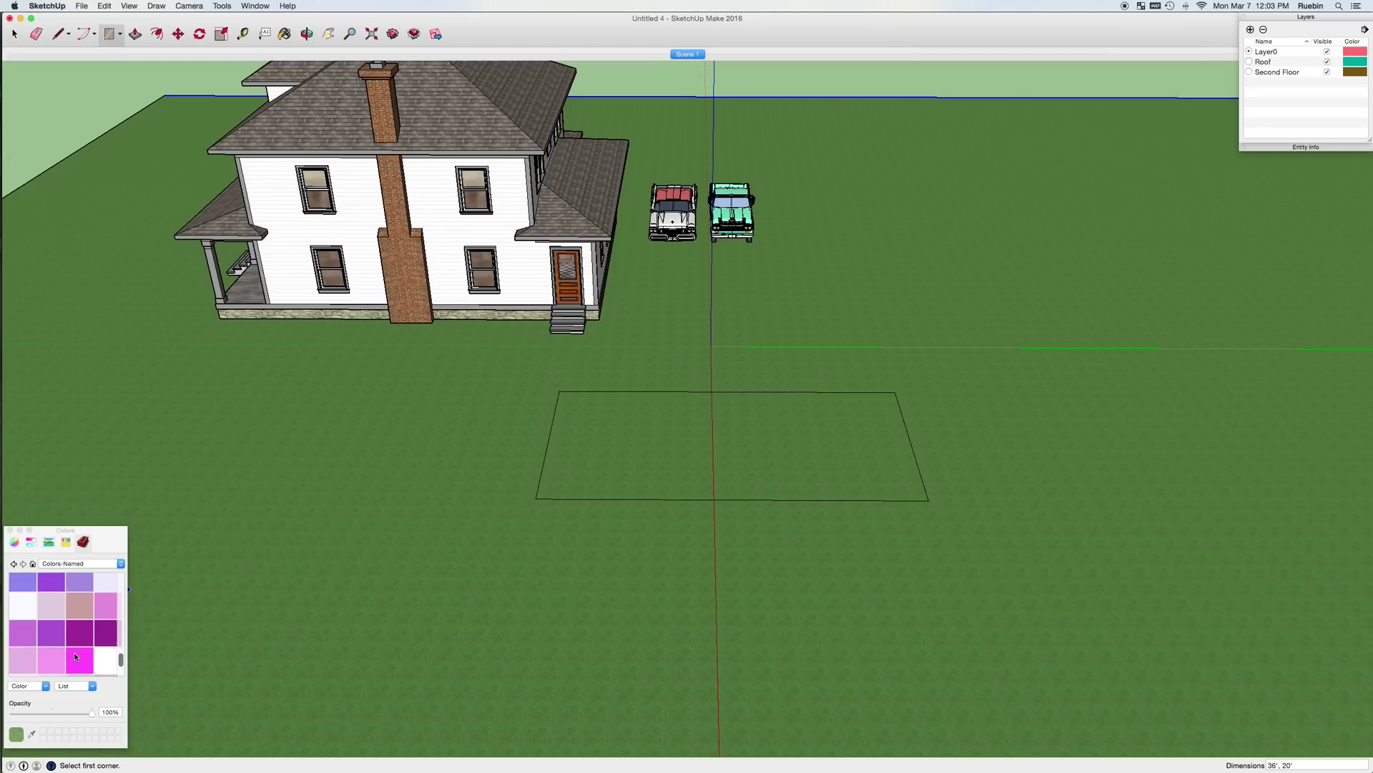
scroll(77, 637, up, 1)
click(51, 661)
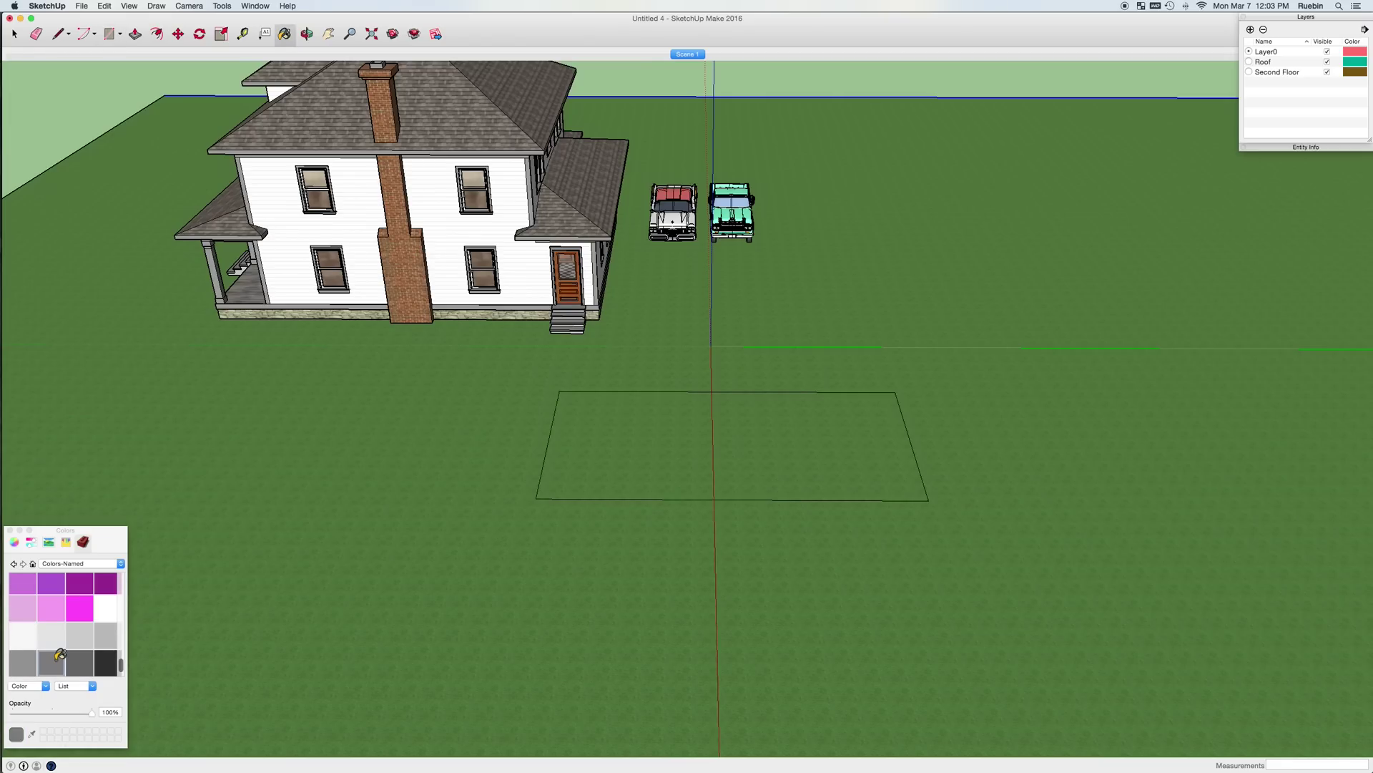
click(671, 448)
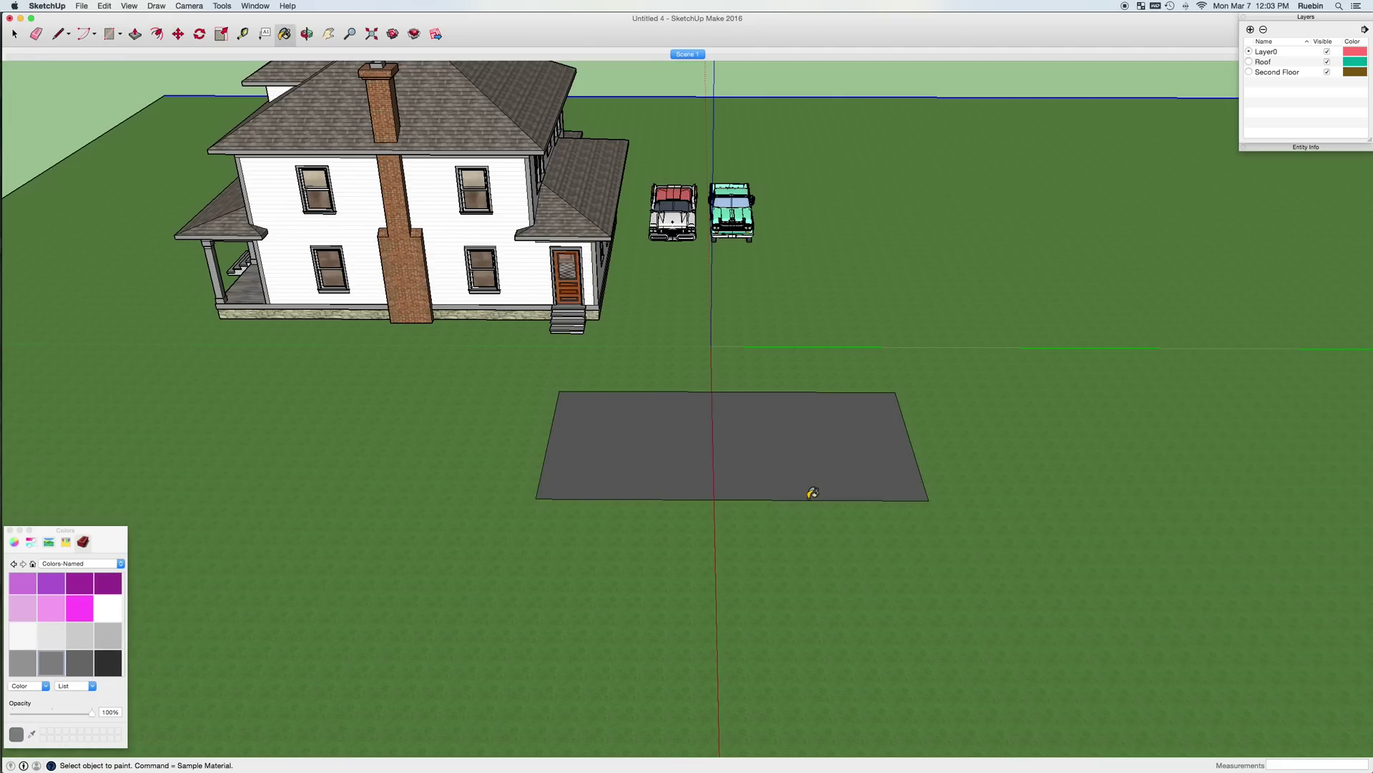
Open the menu bar and return to the Select tool.
click(103, 7)
click(104, 7)
key(space)
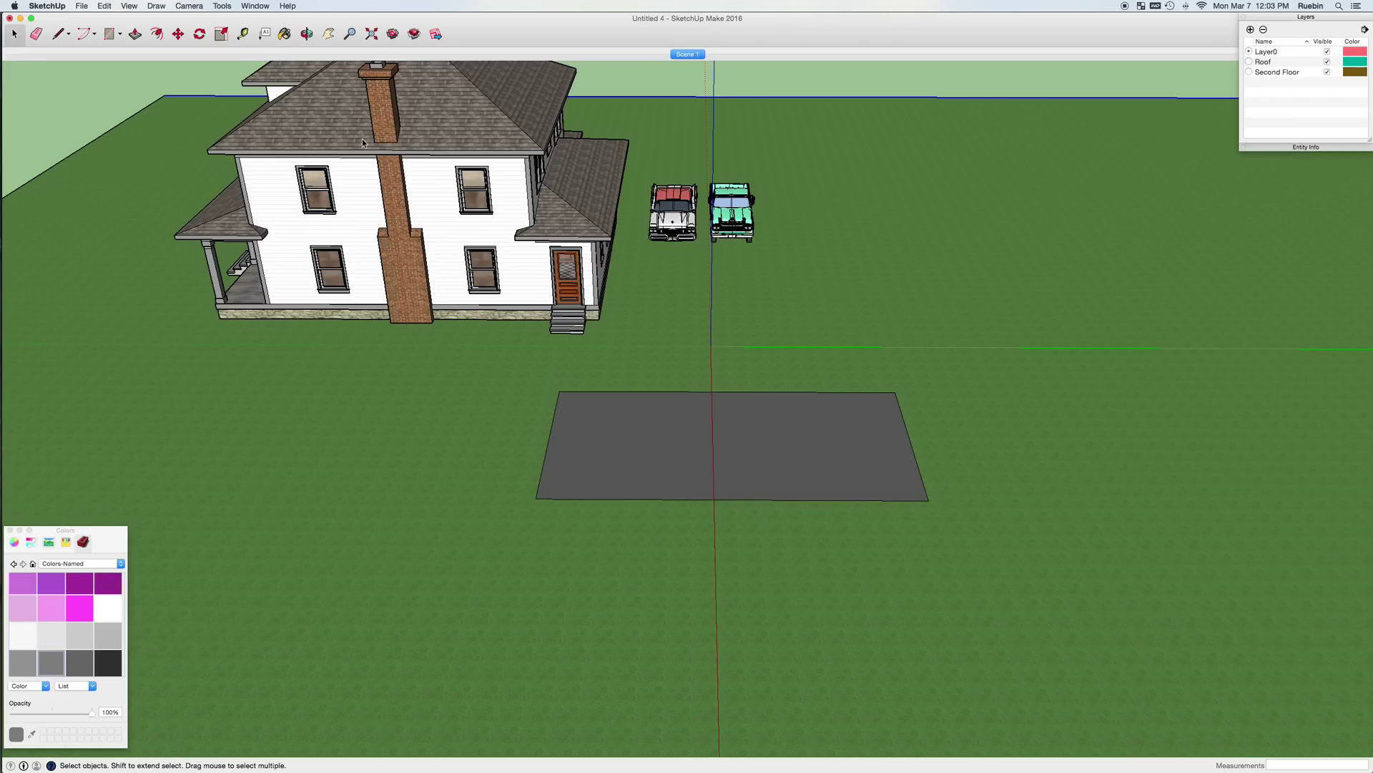
Place Tape Measure guides 2' inside the grey rectangle's left, top and bottom edges.
click(244, 34)
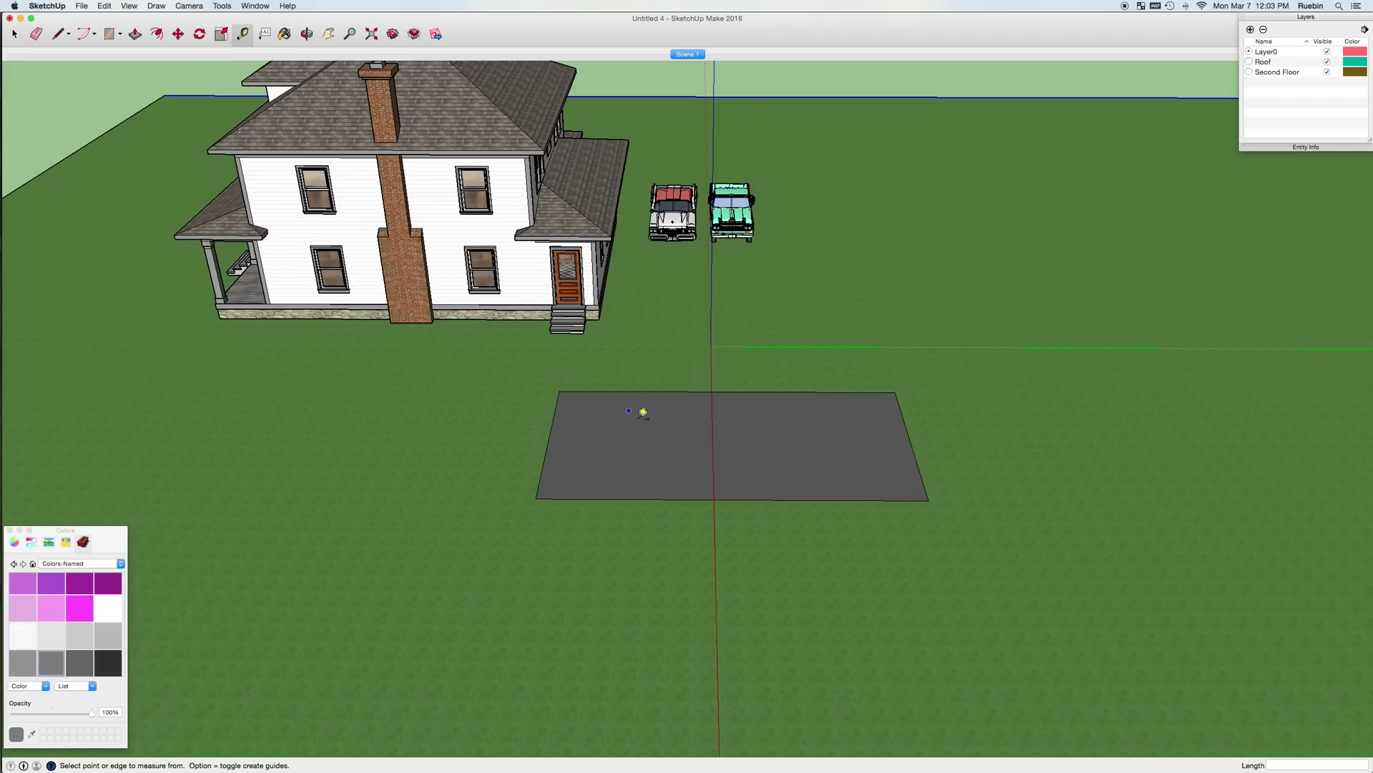
click(548, 440)
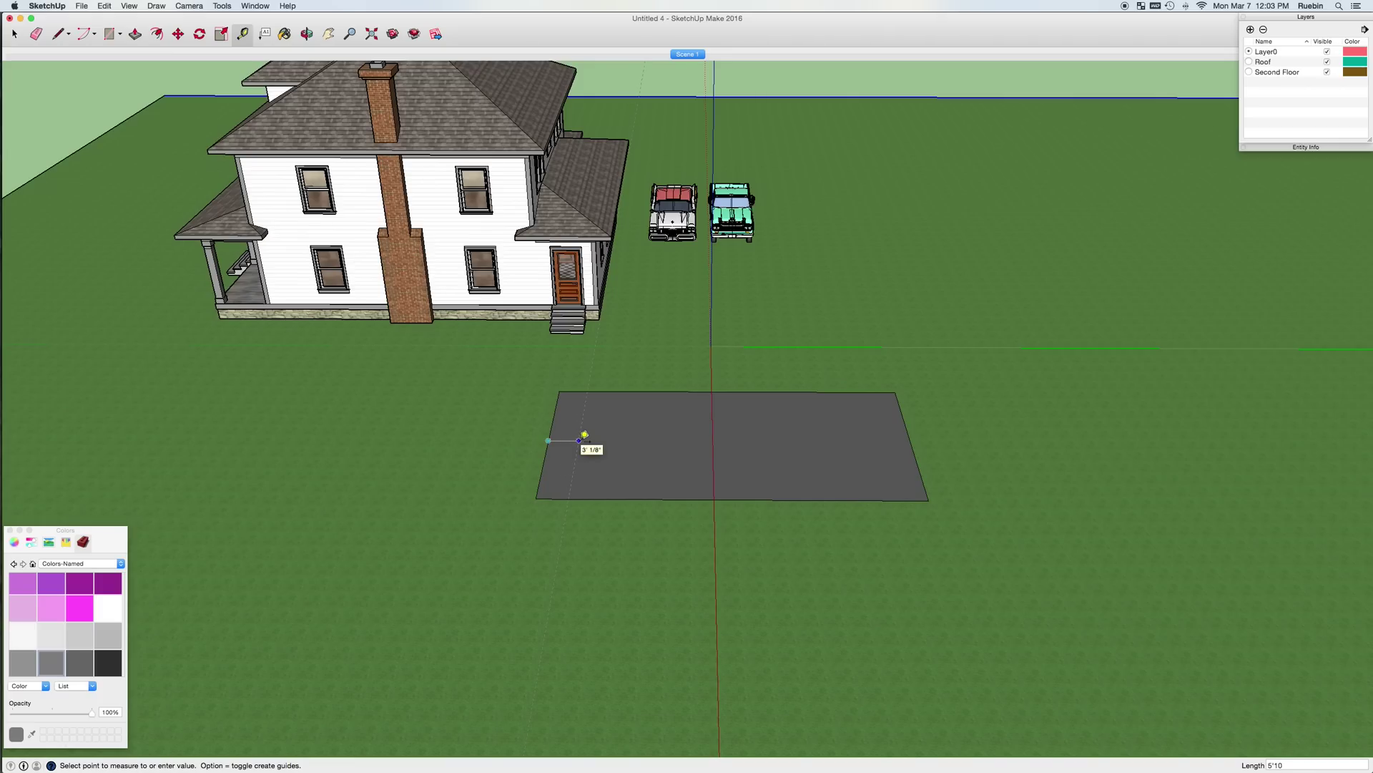
click(584, 435)
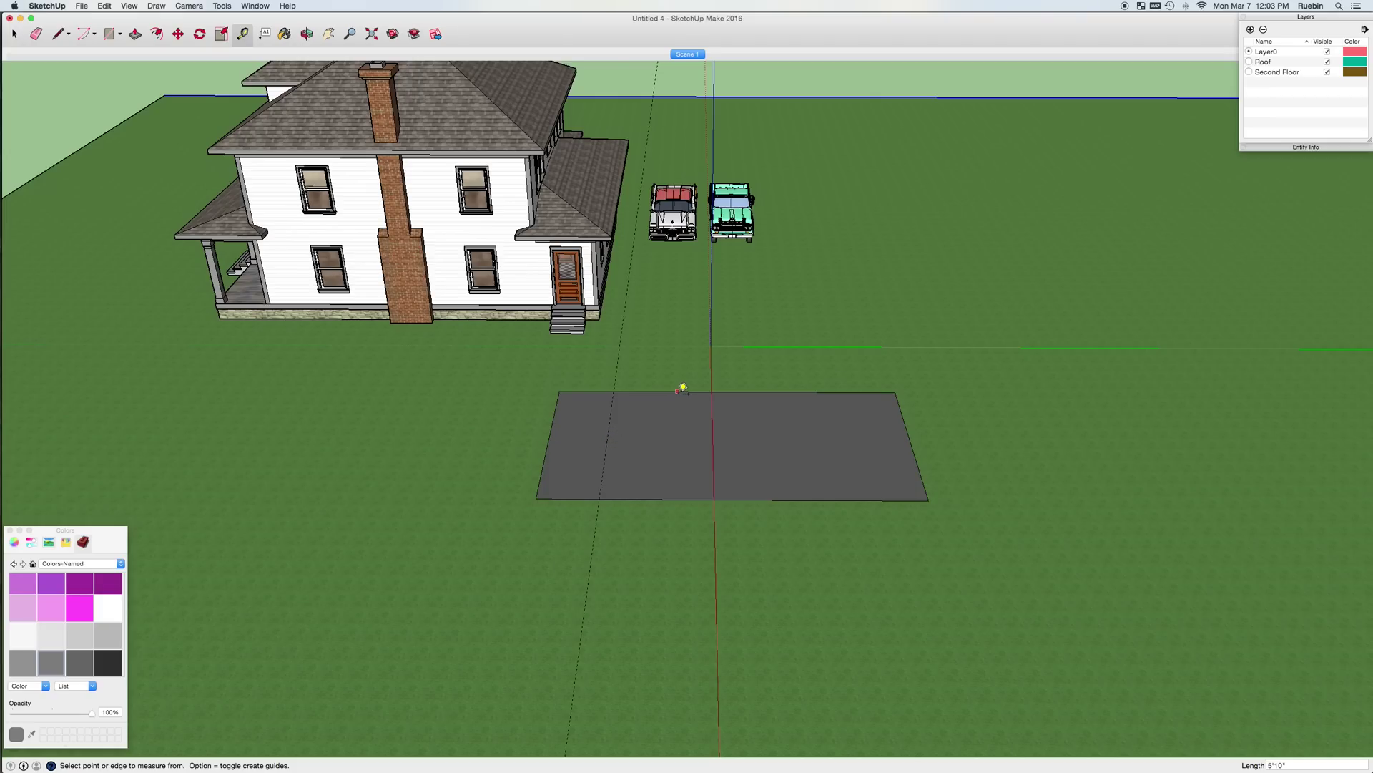
click(682, 389)
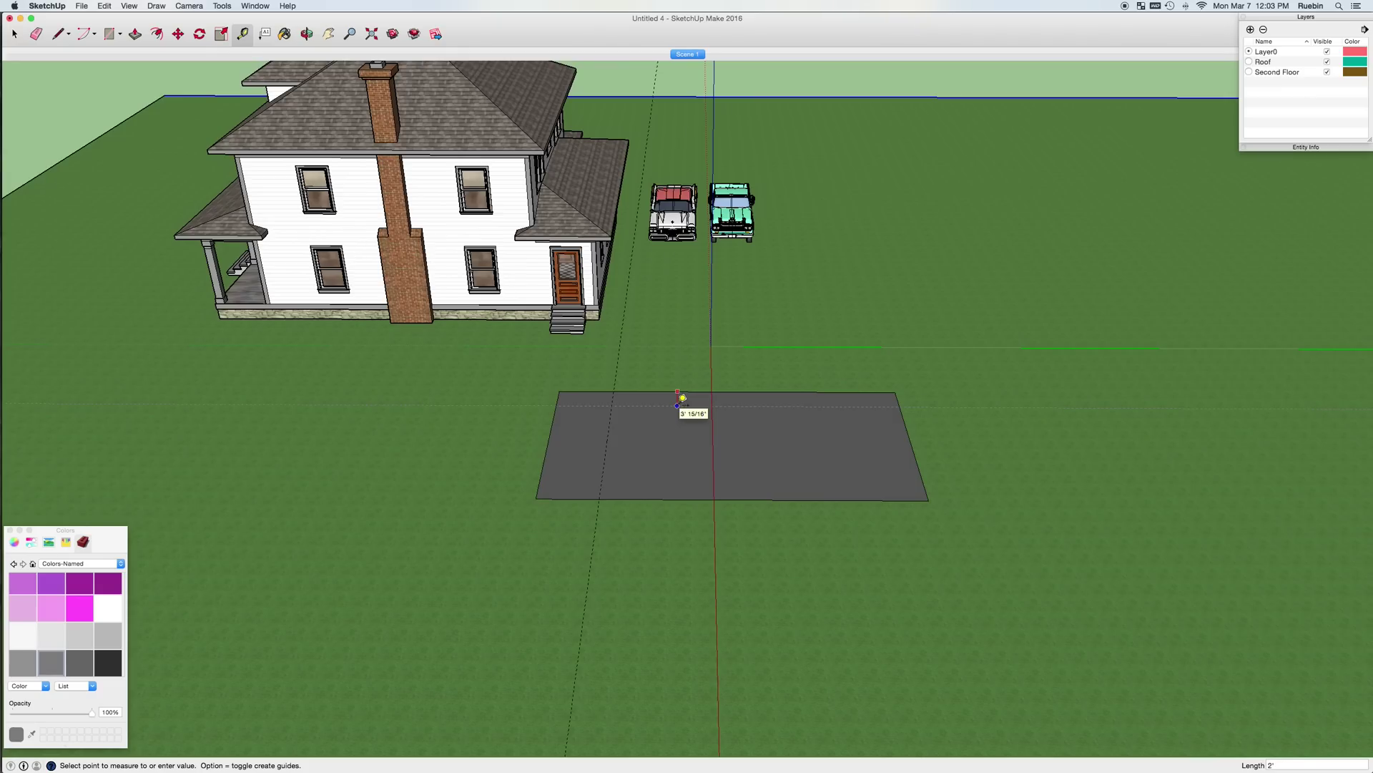
click(682, 398)
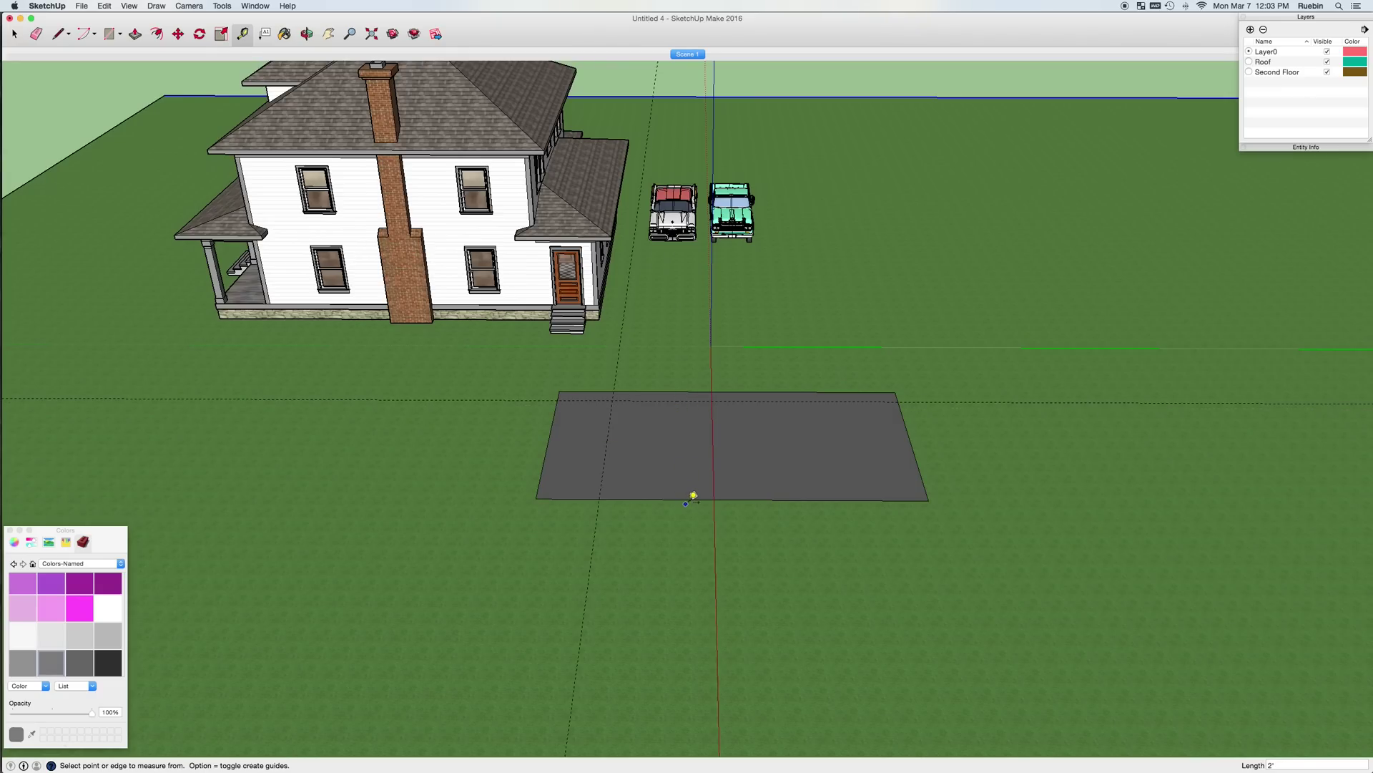
click(688, 499)
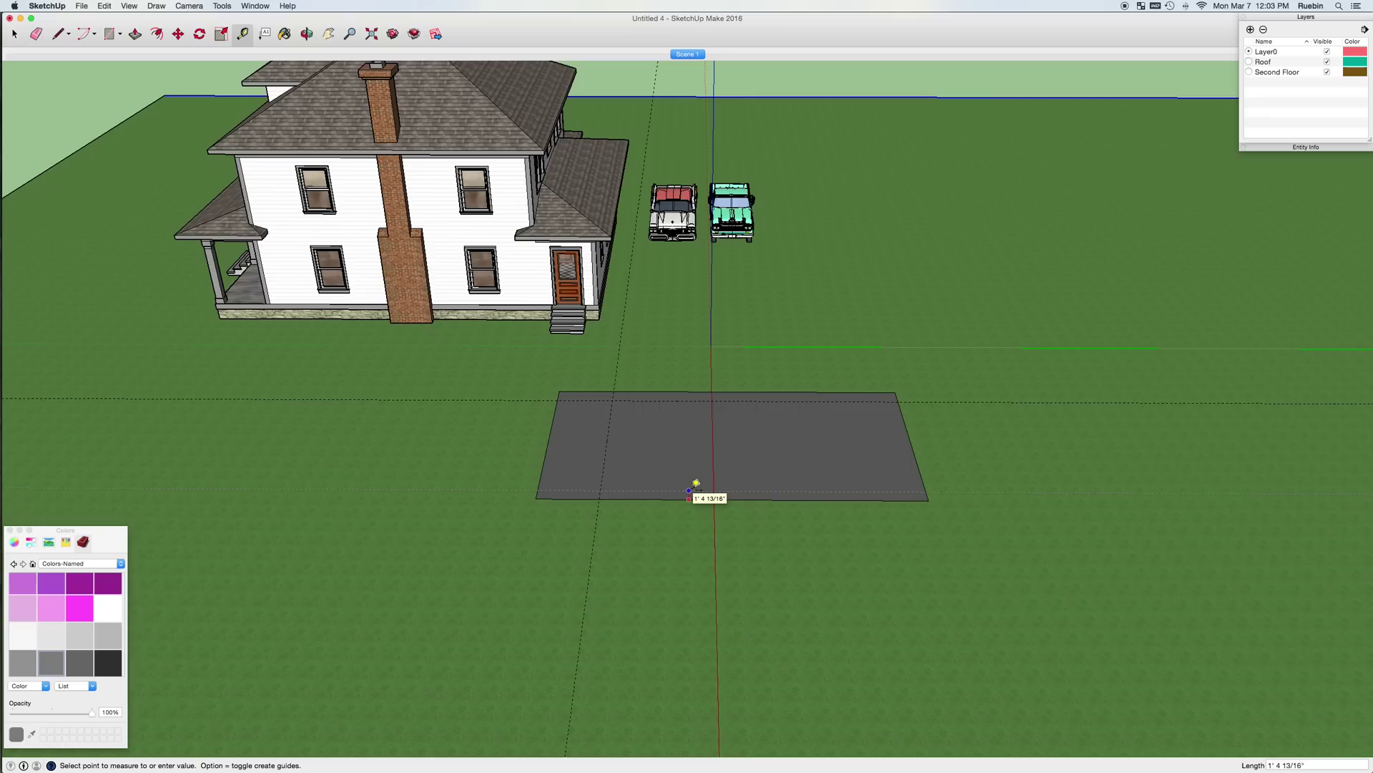
text(2)
key(Return)
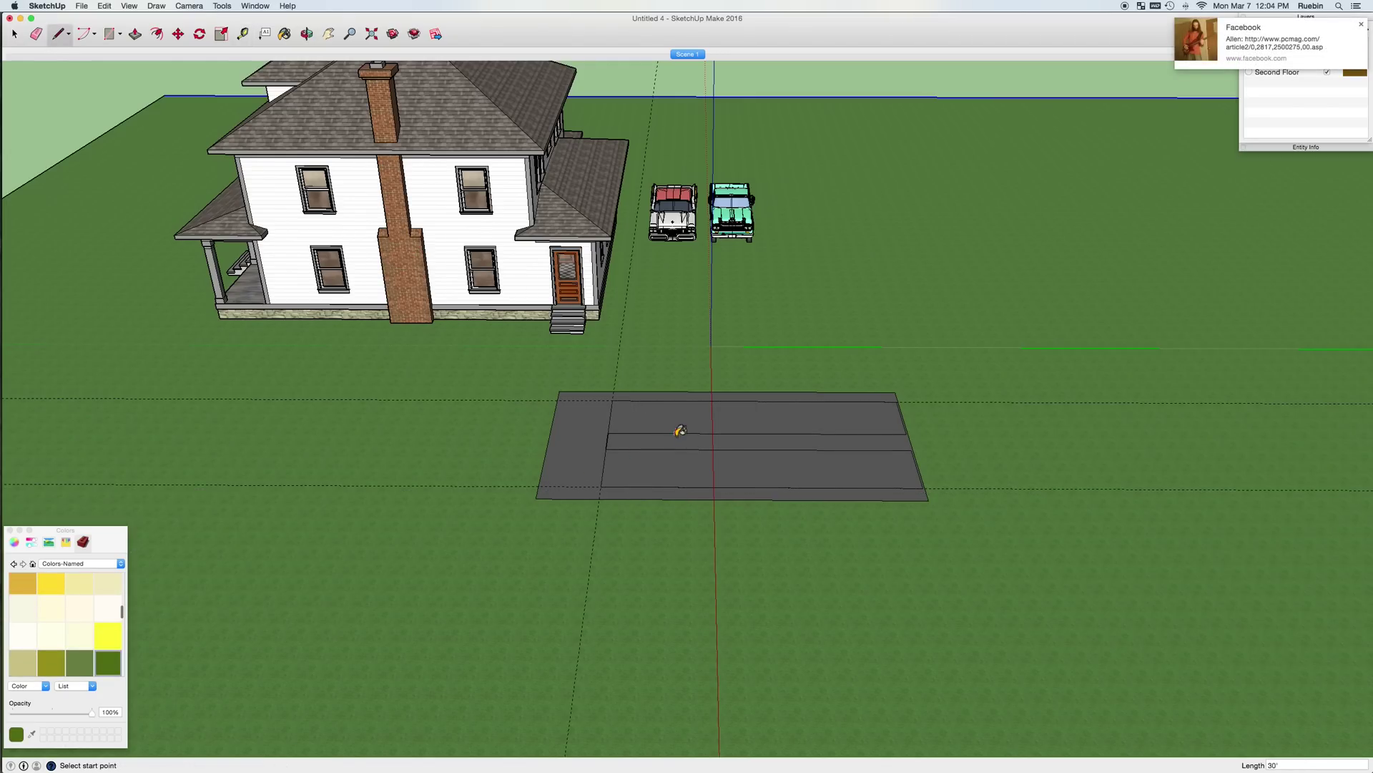
Paint the lower and upper strips dark green, leaving grey aisles between them.
key(b)
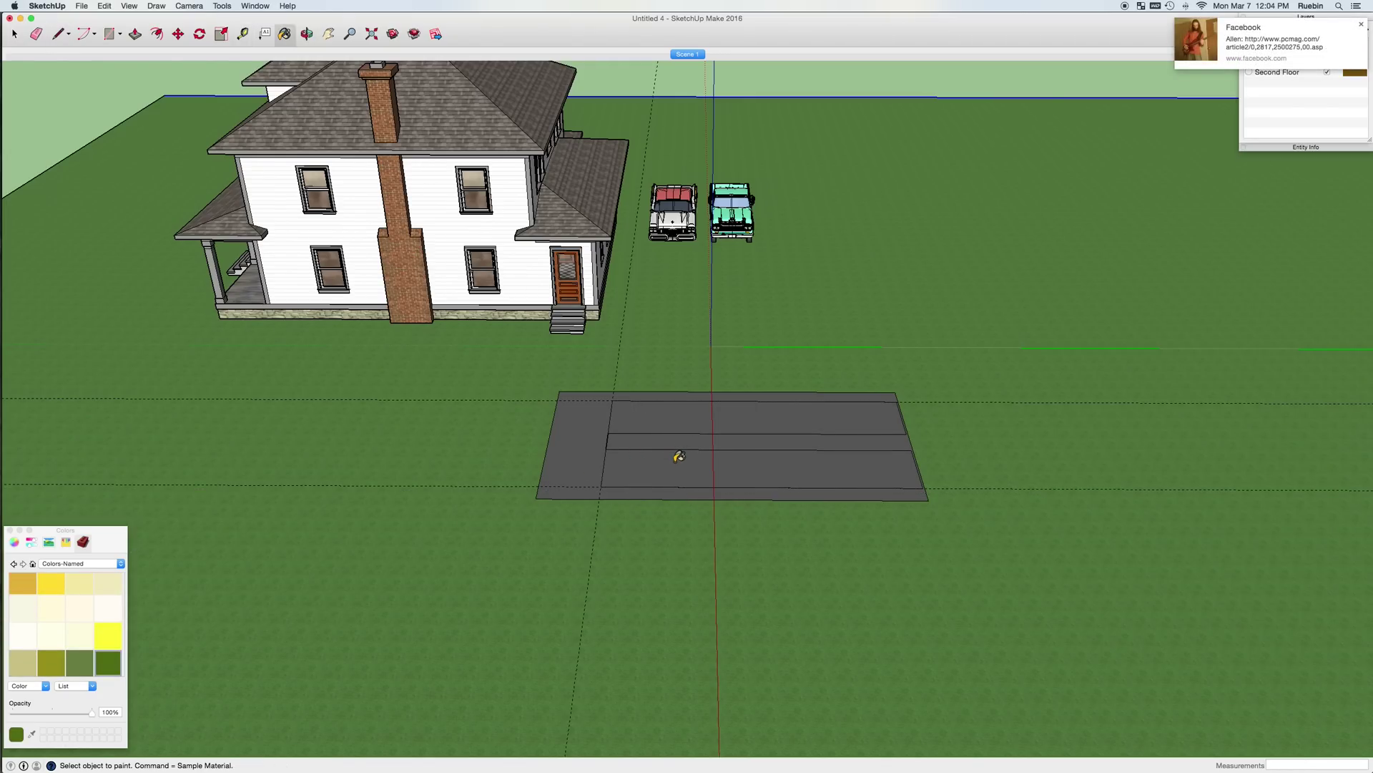
click(677, 457)
click(687, 414)
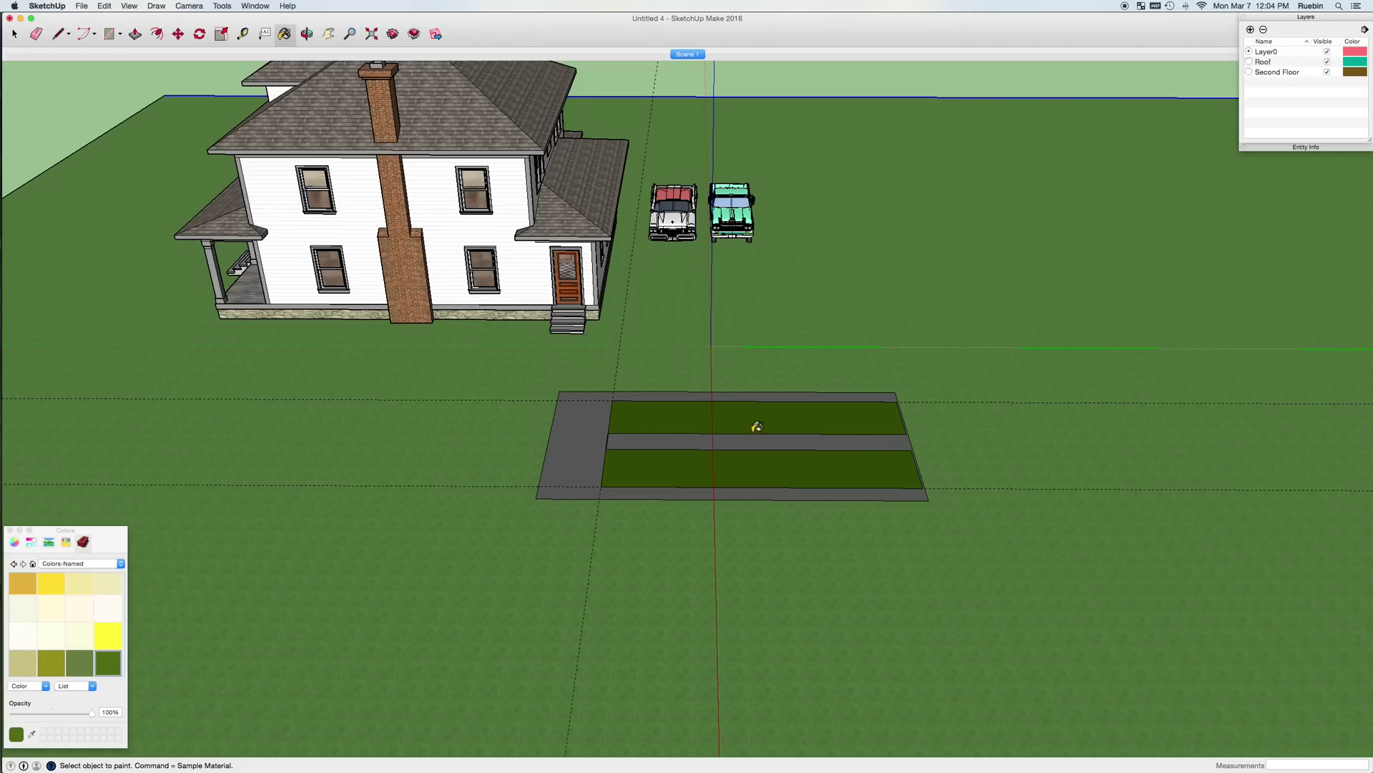
scroll(729, 432, up, 3)
scroll(734, 432, up, 2)
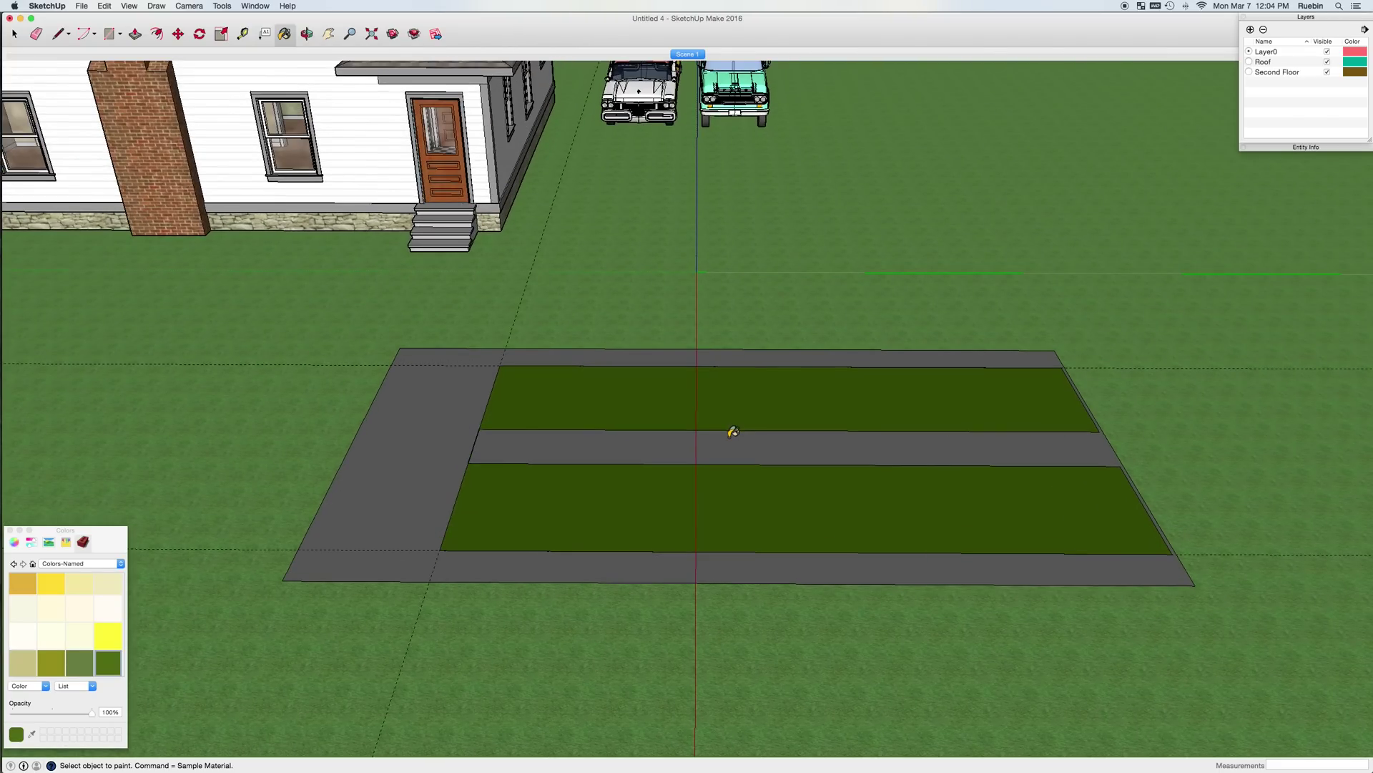
Save the green-zone view as Scene 2, then pan and zoom toward the aisles' left corner.
click(138, 8)
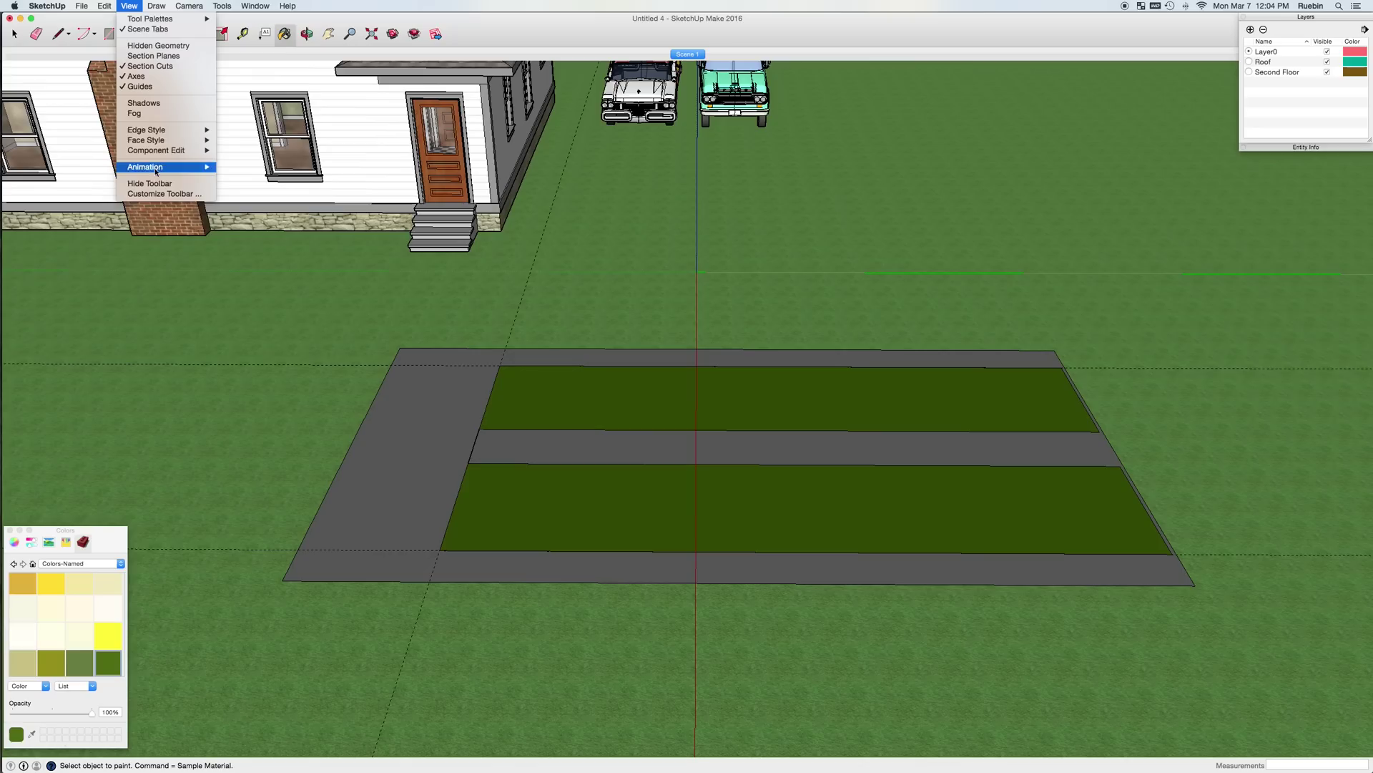
click(247, 167)
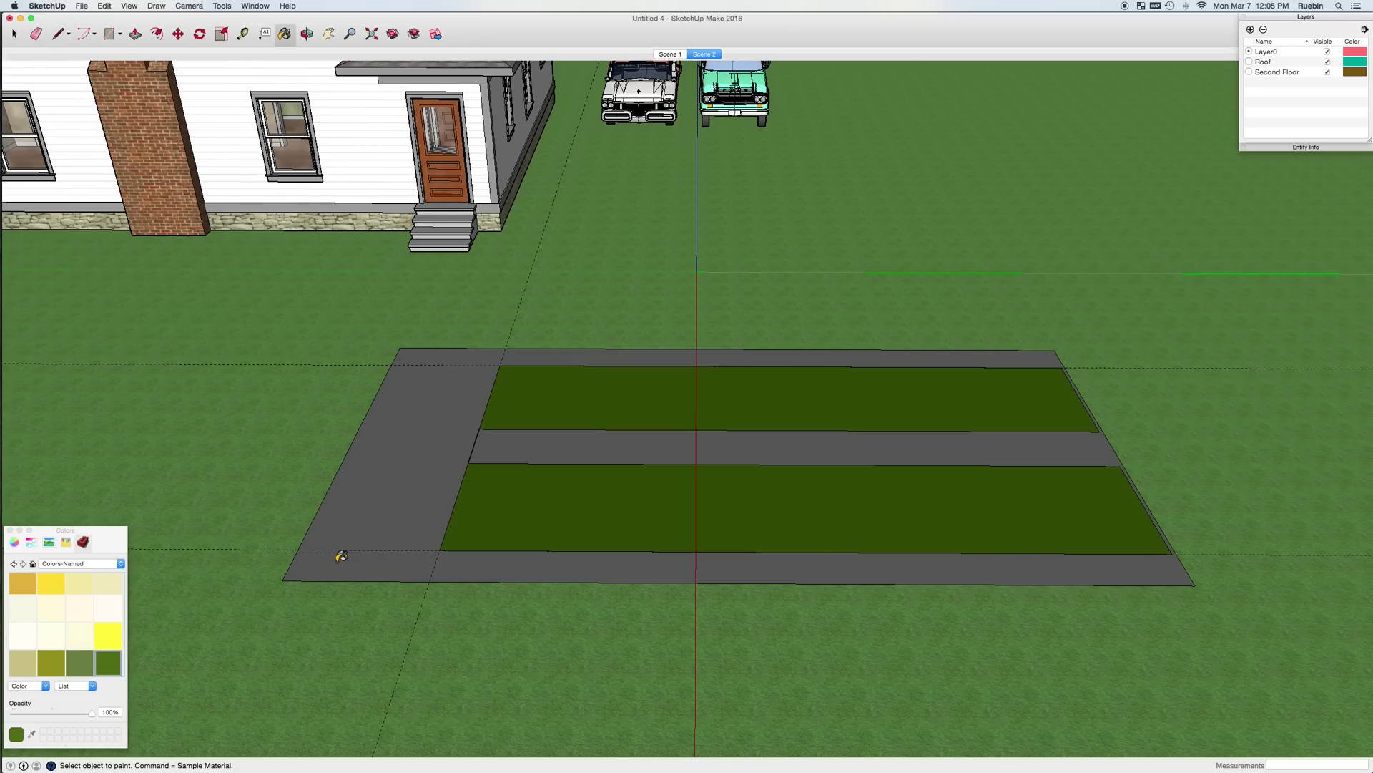
key(h)
drag(342, 557, 573, 564)
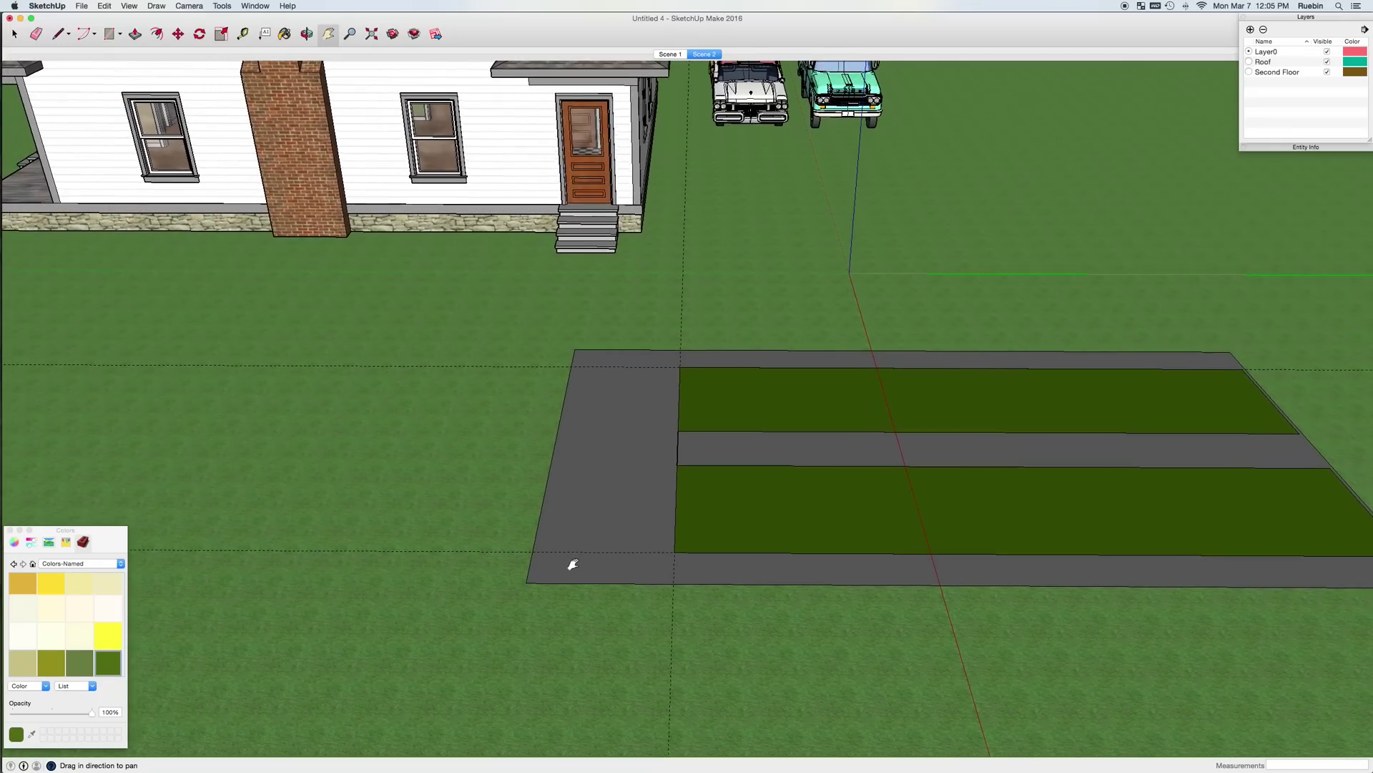
scroll(543, 565, up, 3)
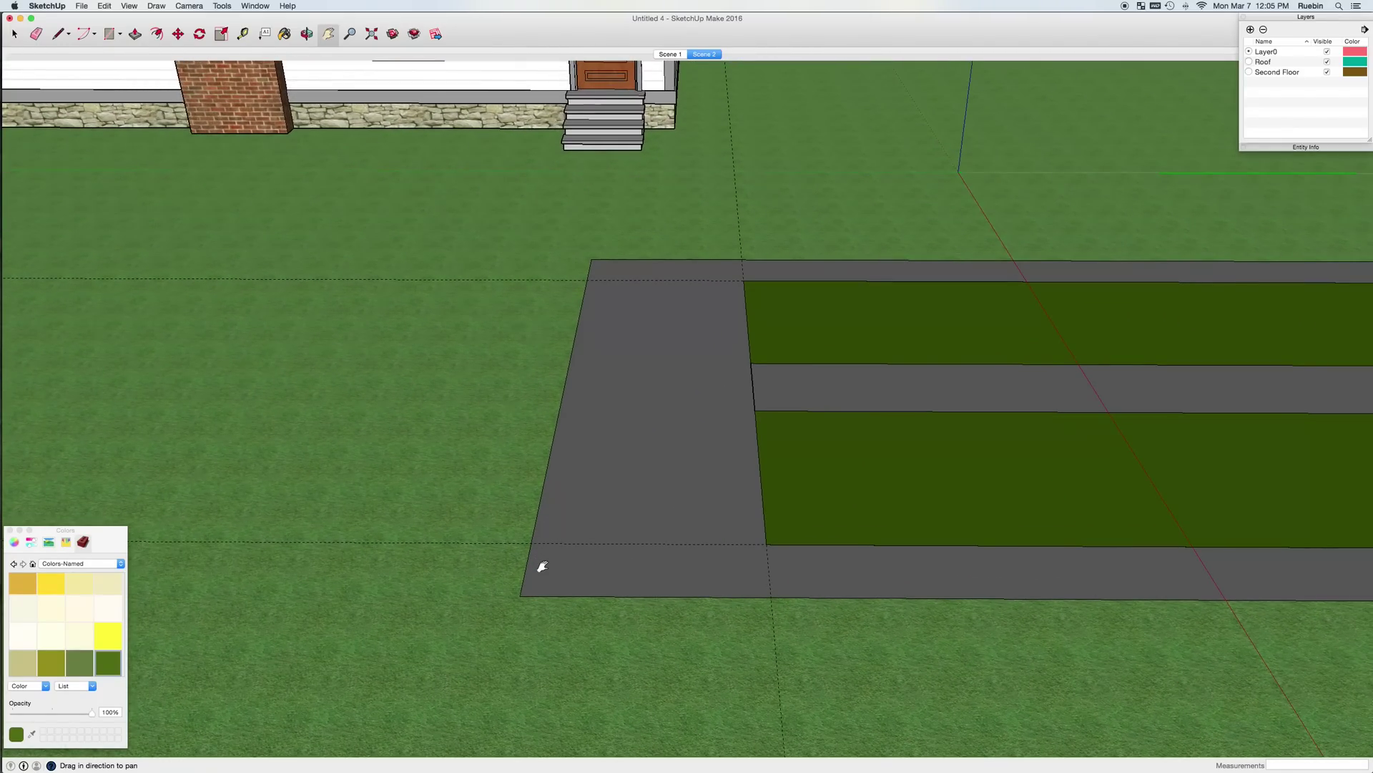
Draw a rectangular pad with 3' edges in the gray aisle's lower-left corner, then deselect it.
key(l)
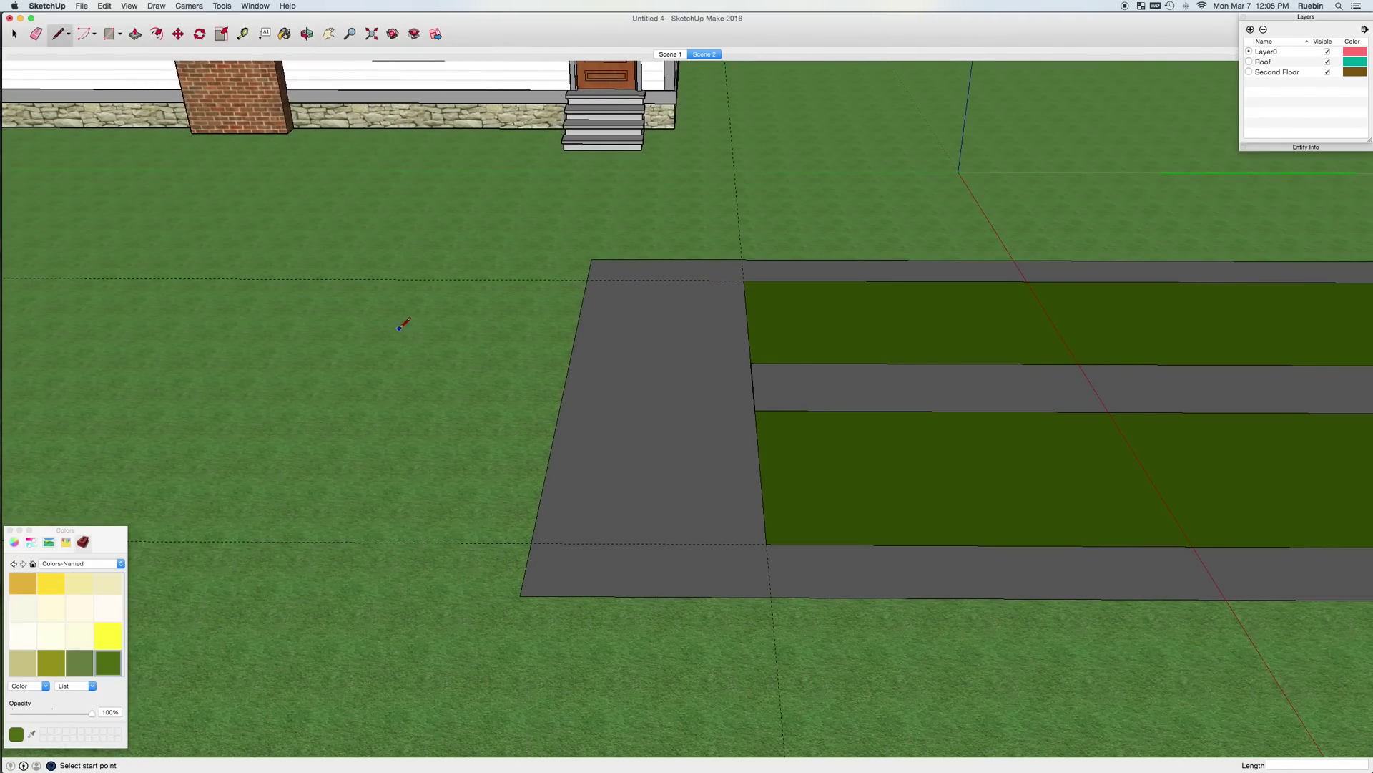
click(521, 595)
key(Return)
click(531, 595)
key(Return)
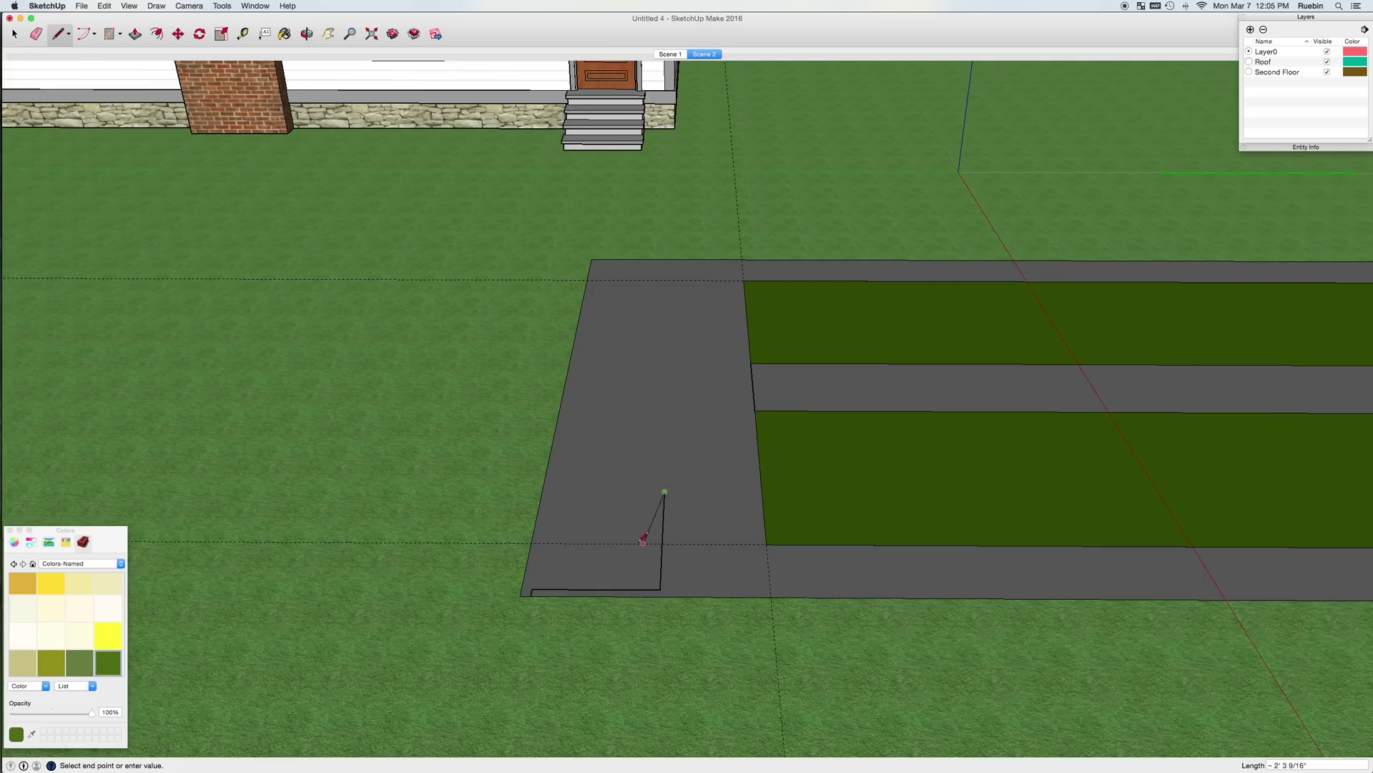
click(665, 492)
click(552, 491)
click(532, 589)
key(space)
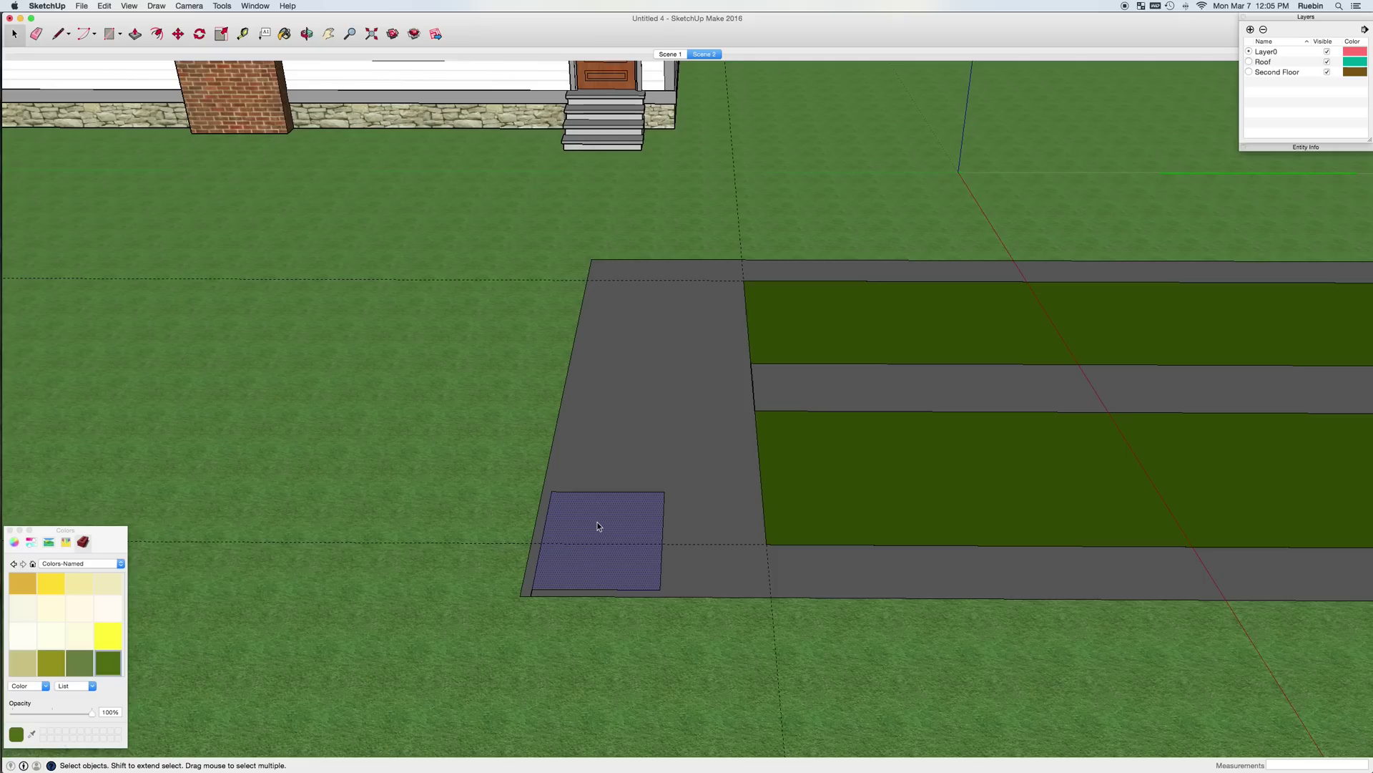
key(Escape)
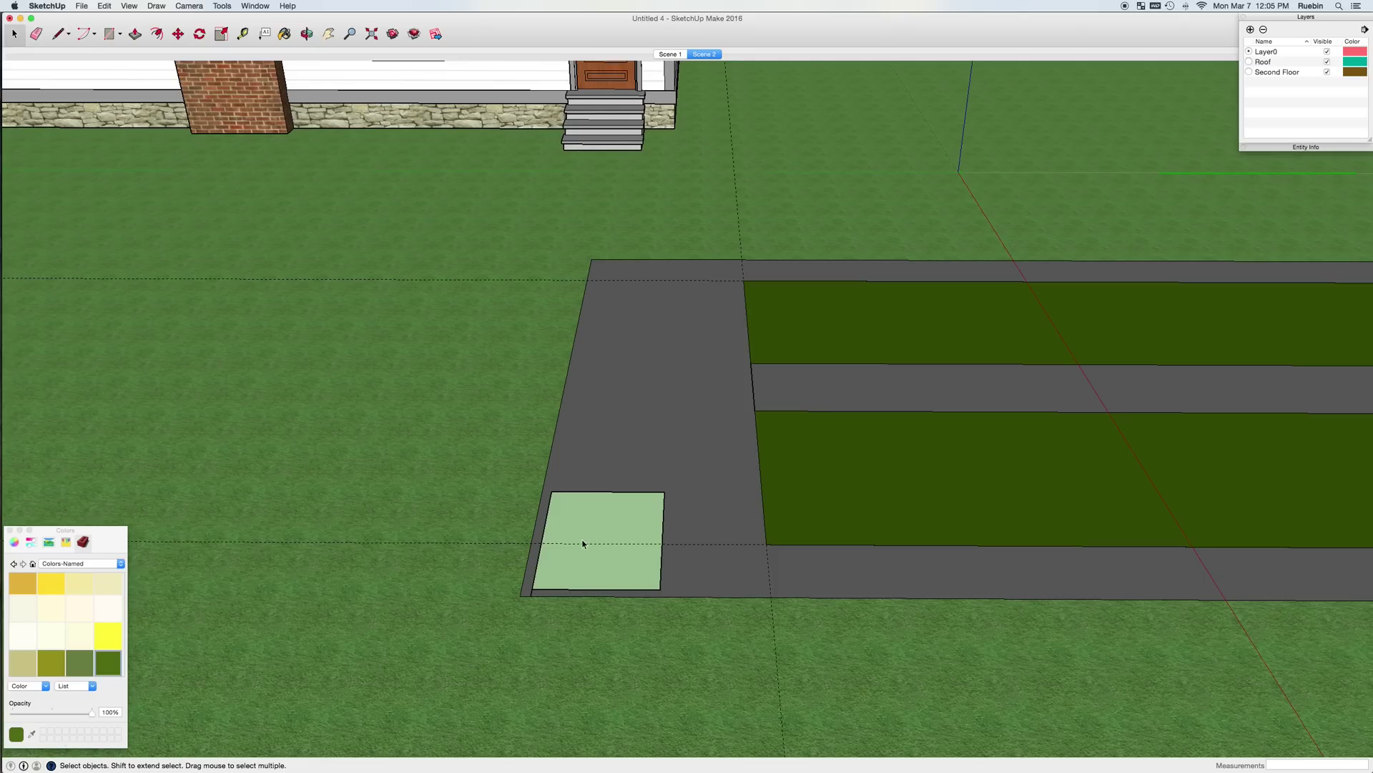
Import Tank-with-Drainage.skp from the Tutorial-SketchUp folder.
click(82, 6)
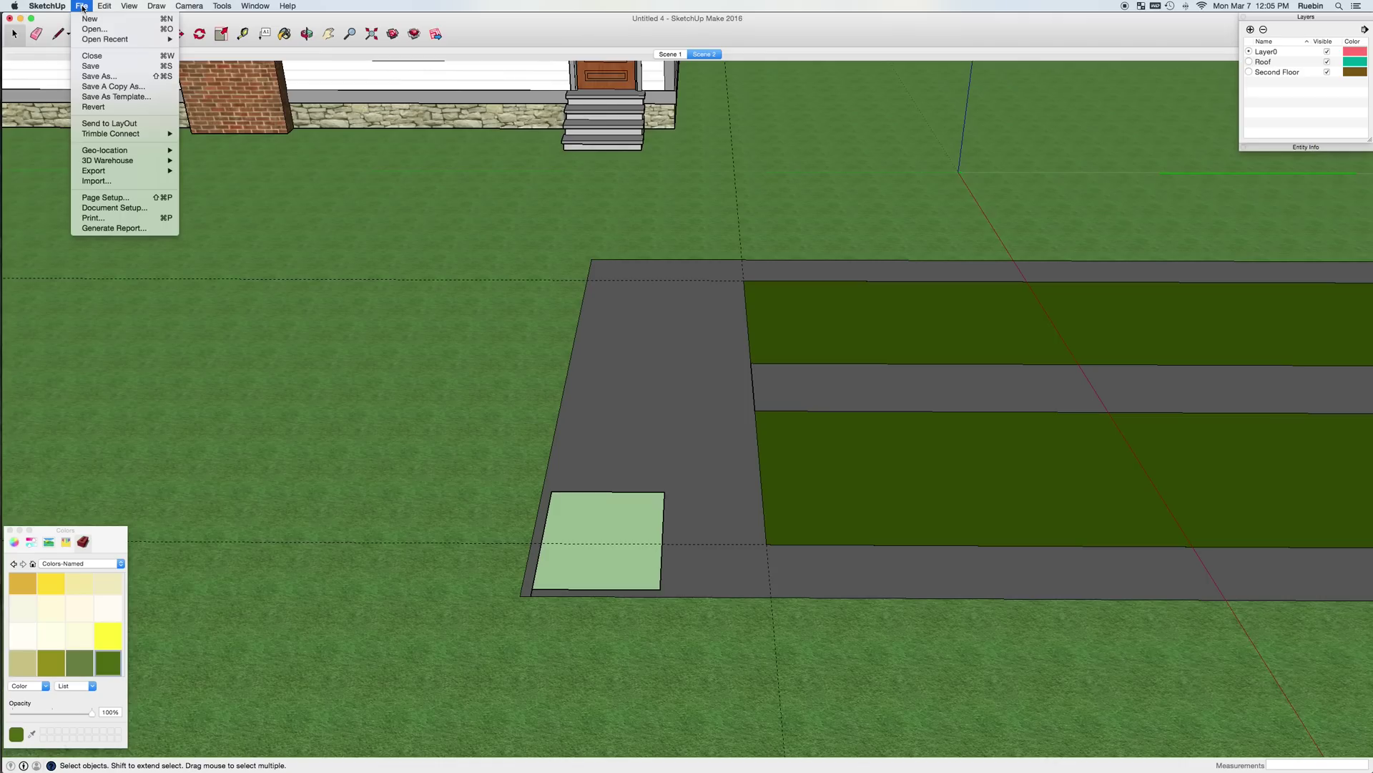
click(108, 186)
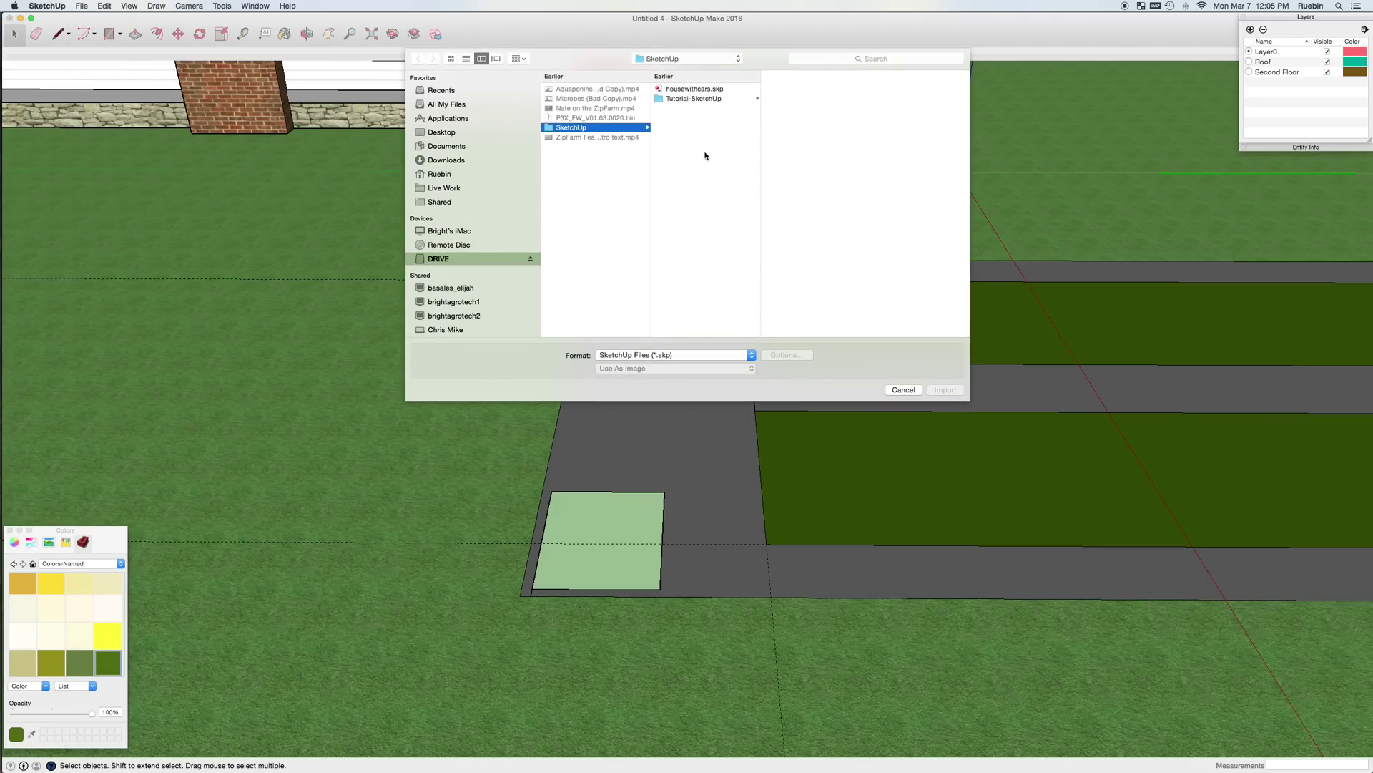
click(704, 100)
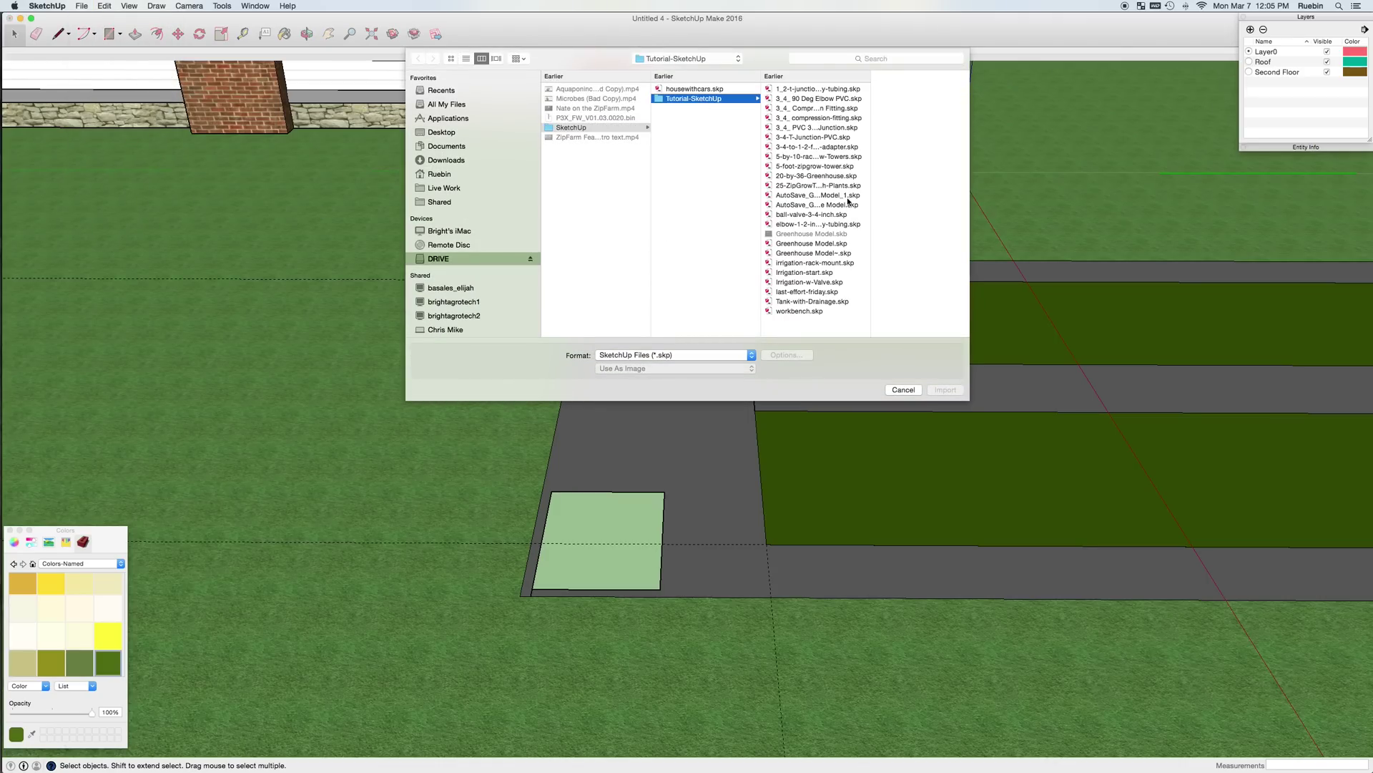
click(813, 303)
click(944, 390)
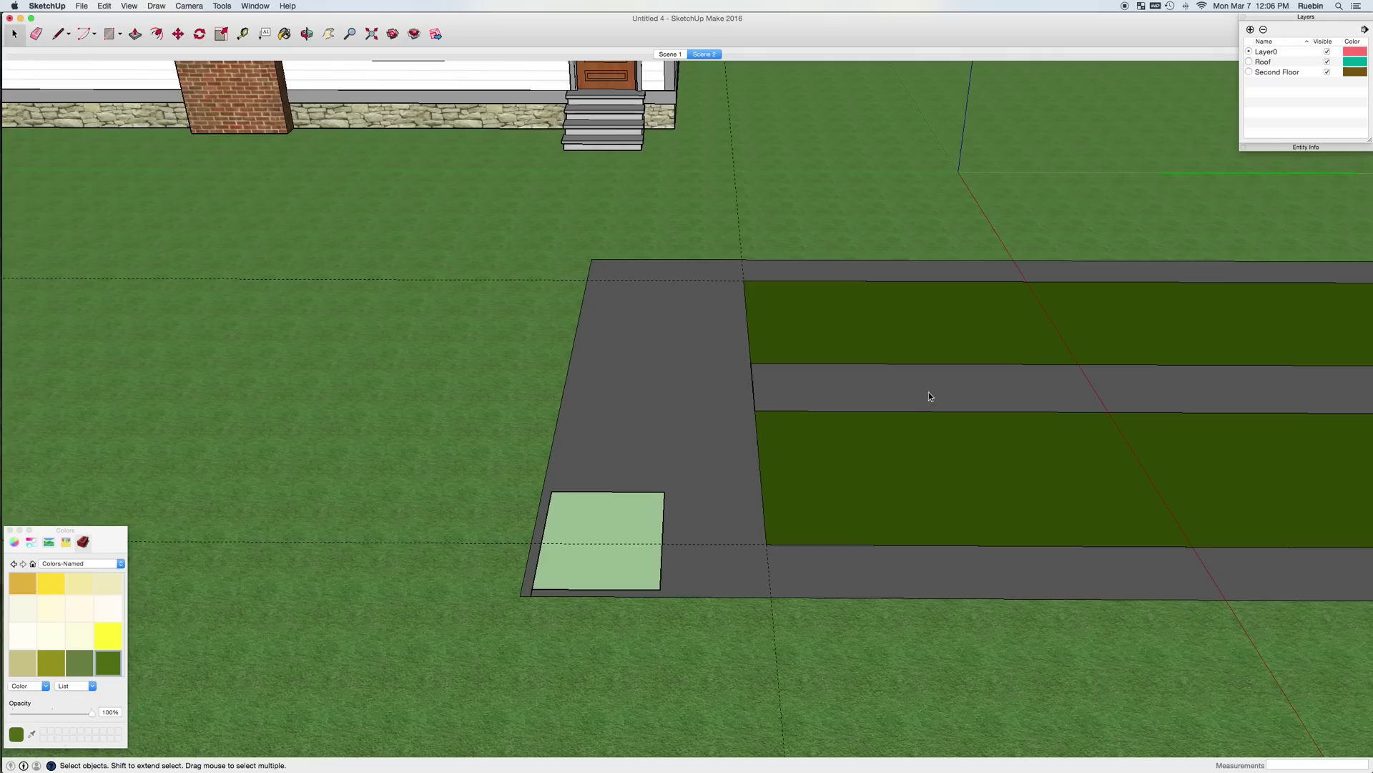
Place the imported tank component in the model near the pad.
click(614, 348)
scroll(581, 410, up, 5)
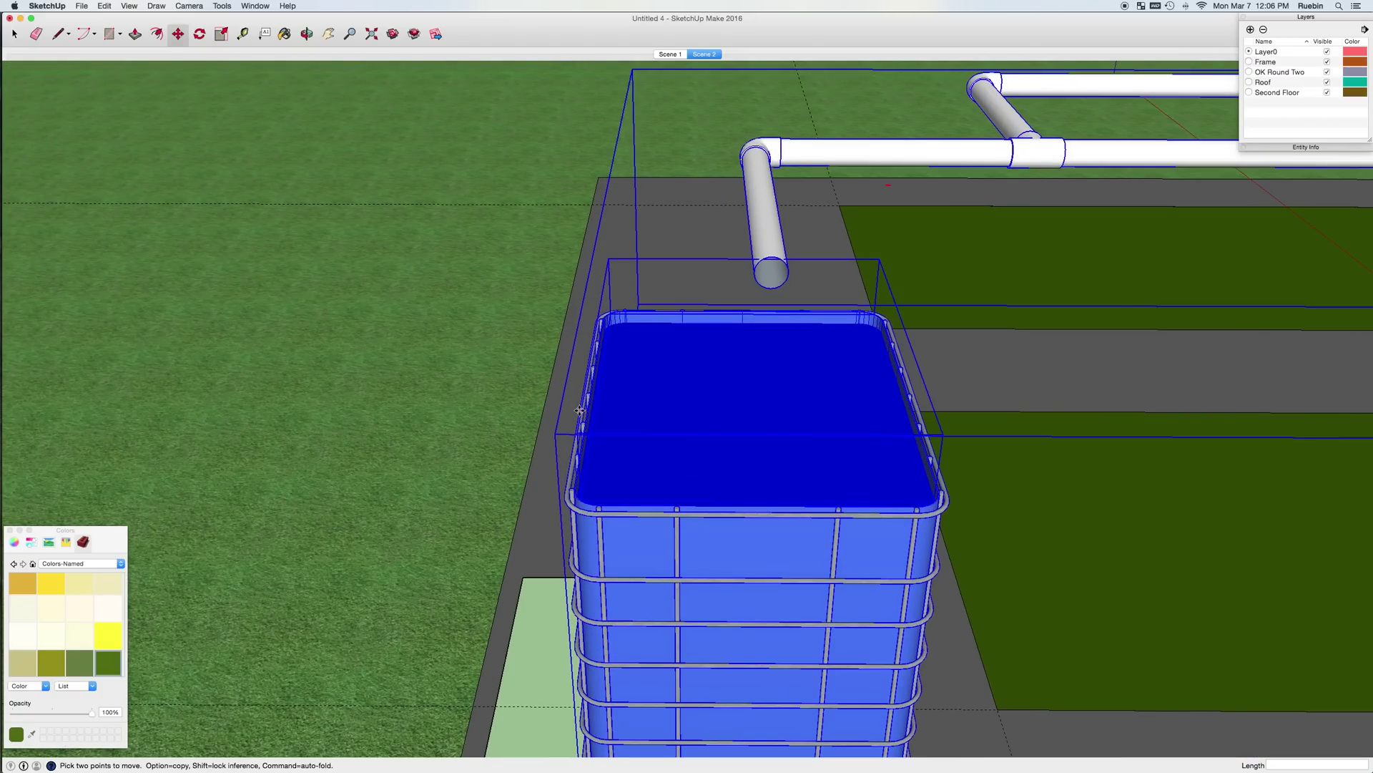
middle_drag(579, 410, 494, 394)
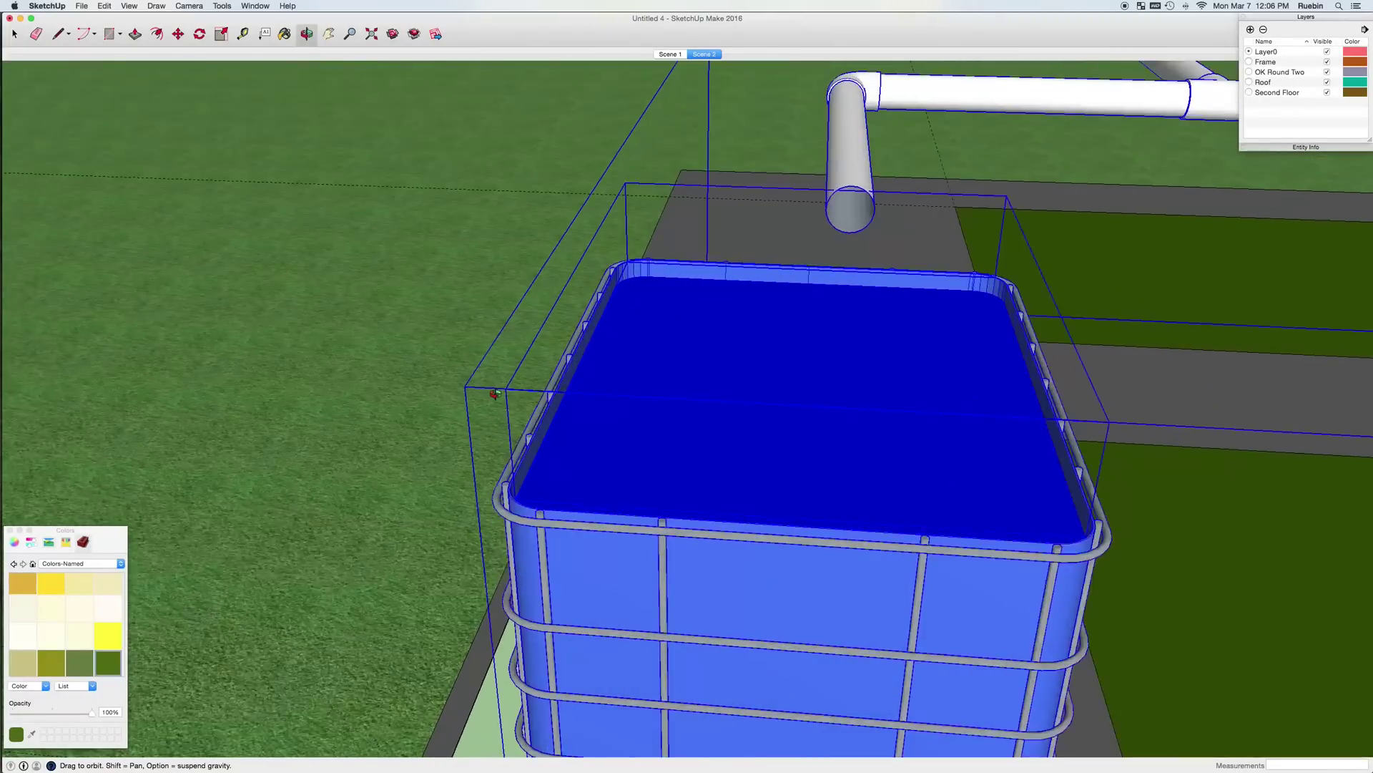
scroll(493, 394, up, 3)
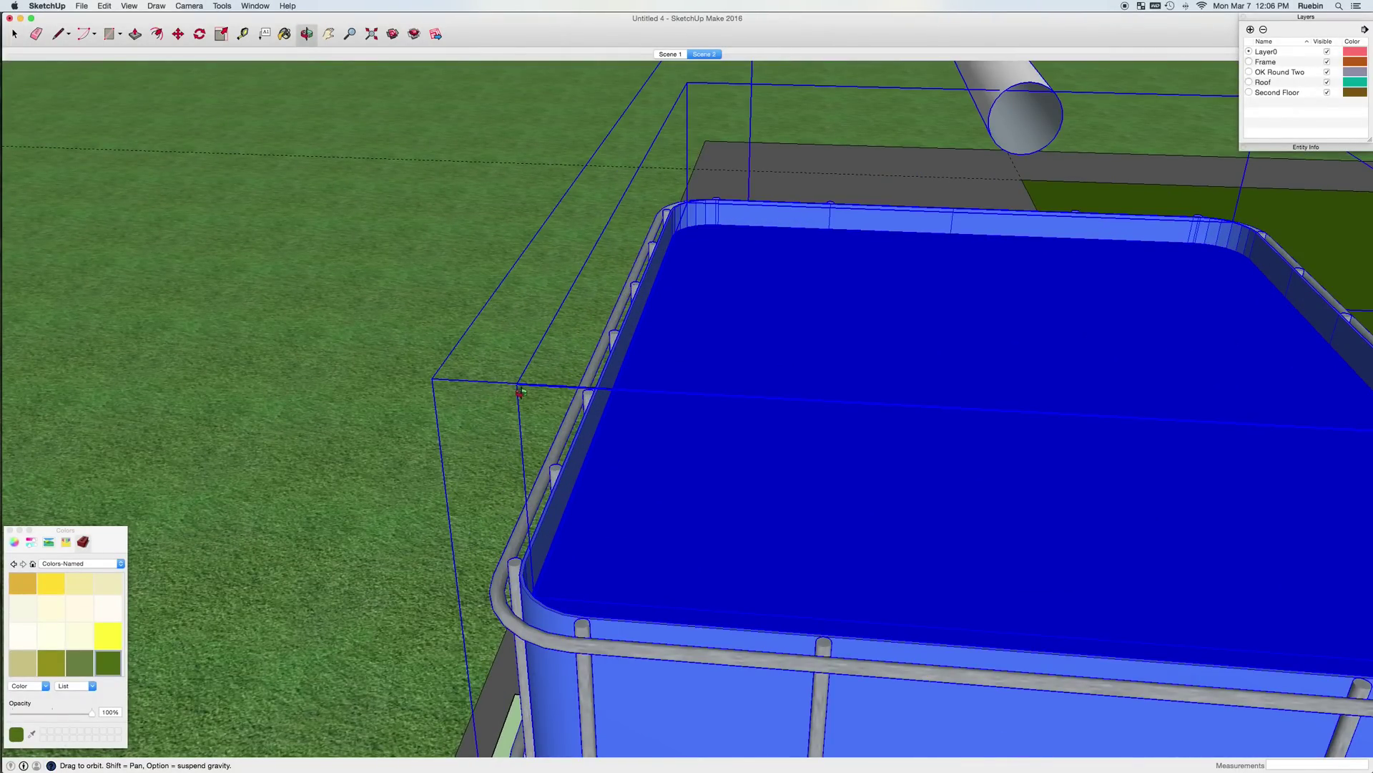
Move the tank by its corner so it sits on the light-green pad.
key(m)
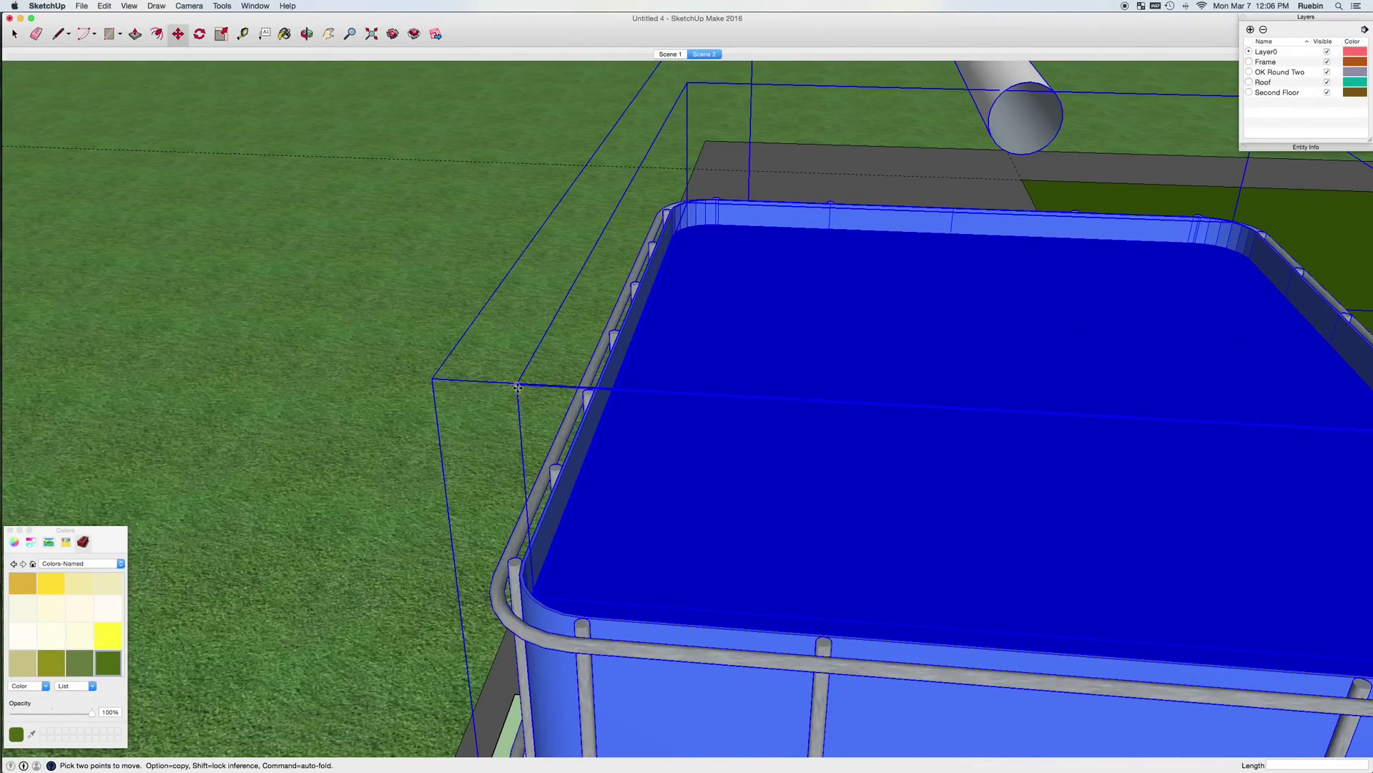
scroll(517, 386, down, 2)
scroll(536, 558, up, 5)
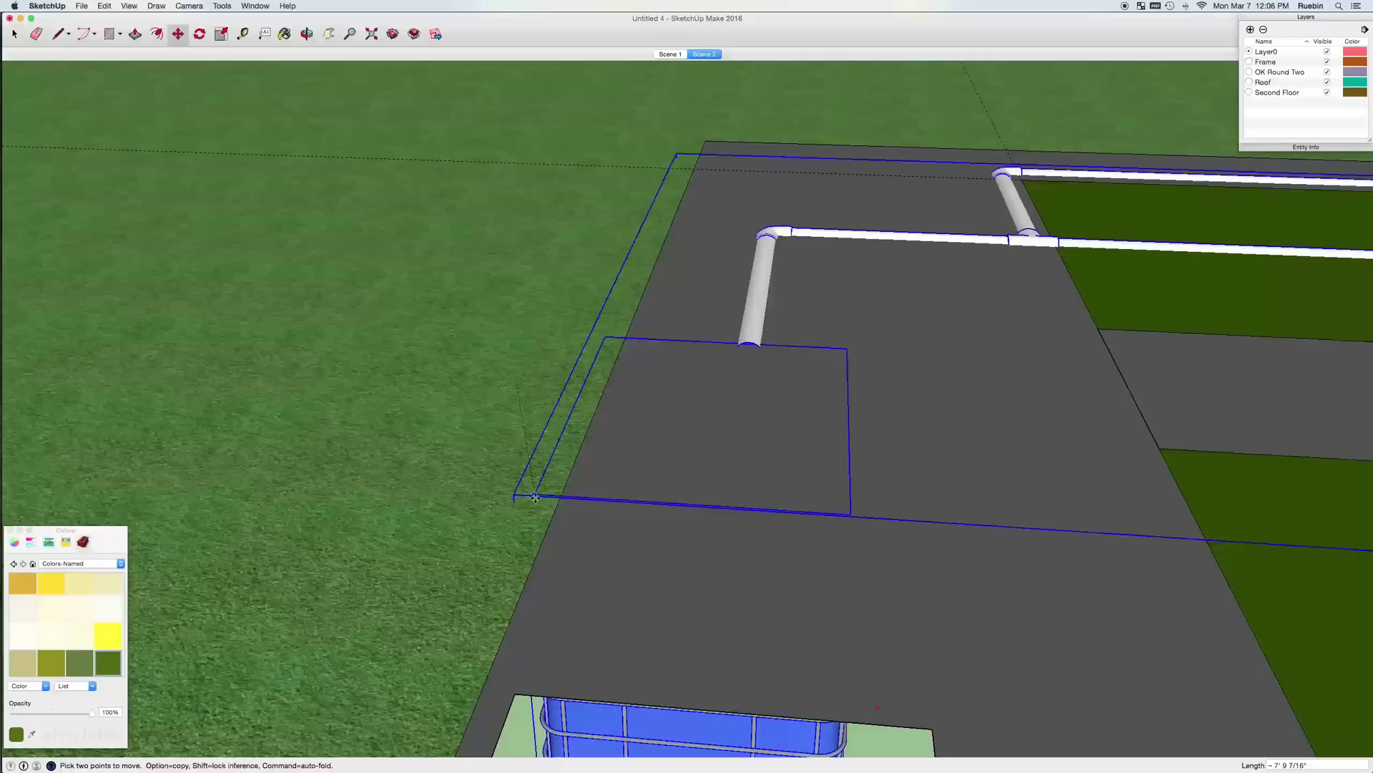
shift+middle_drag(536, 557, 539, 506)
drag(539, 505, 572, 168)
key(m)
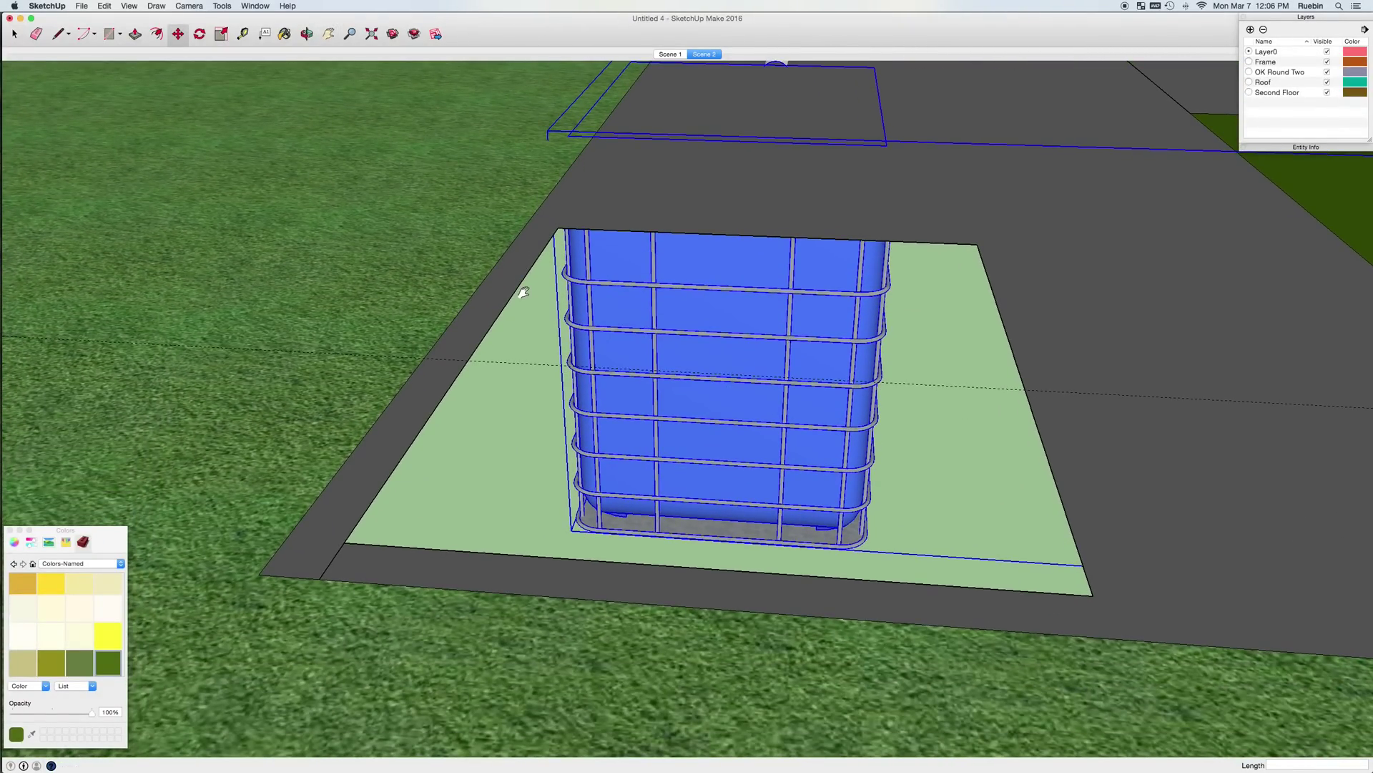
click(522, 287)
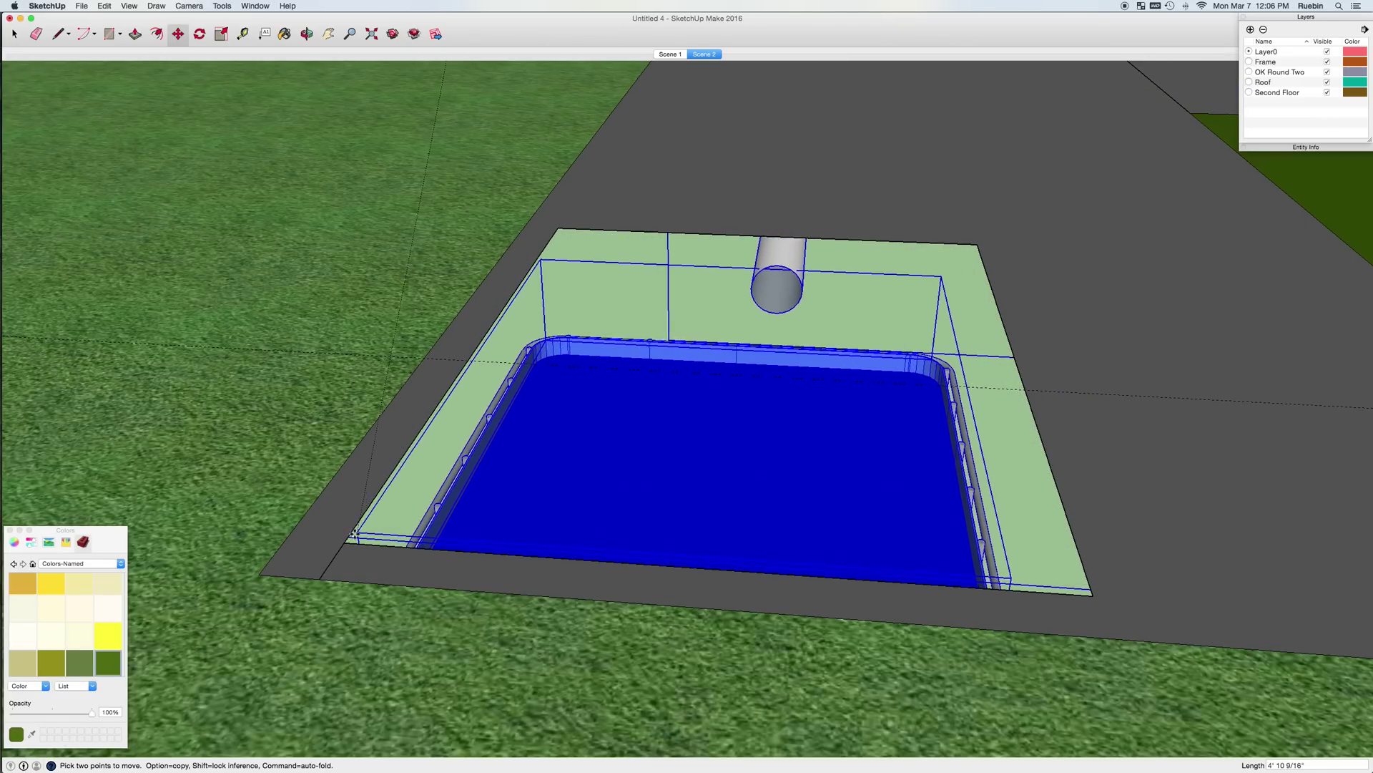
click(344, 542)
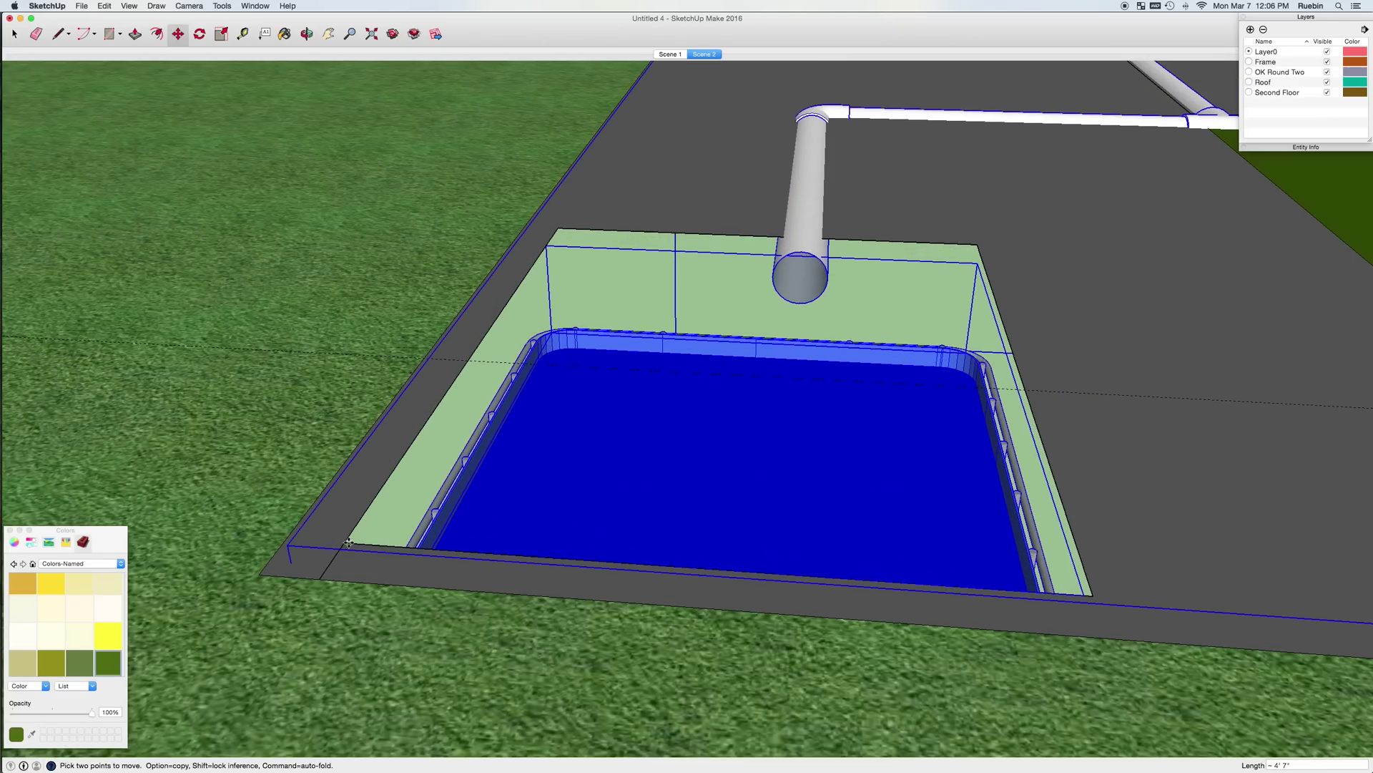
scroll(735, 439, down, 5)
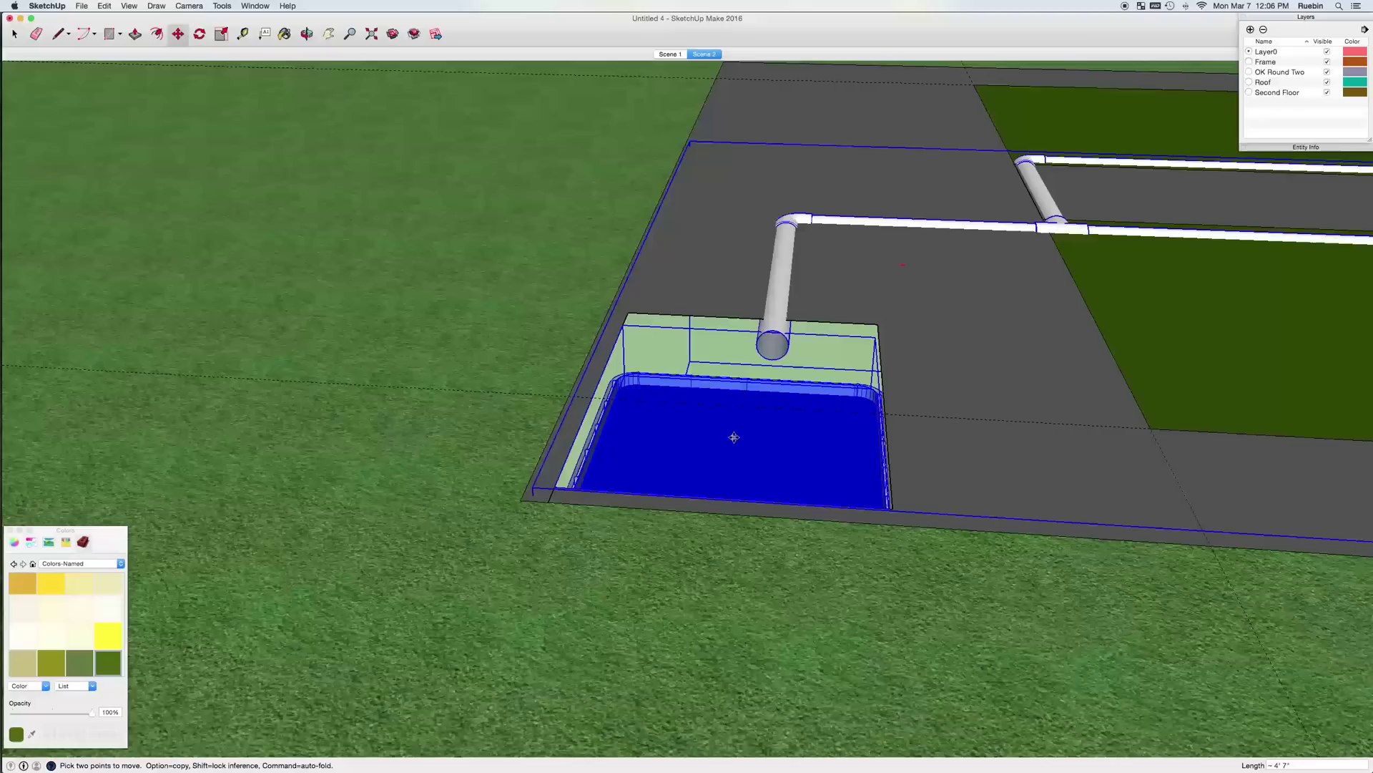
middle_drag(735, 439, 708, 476)
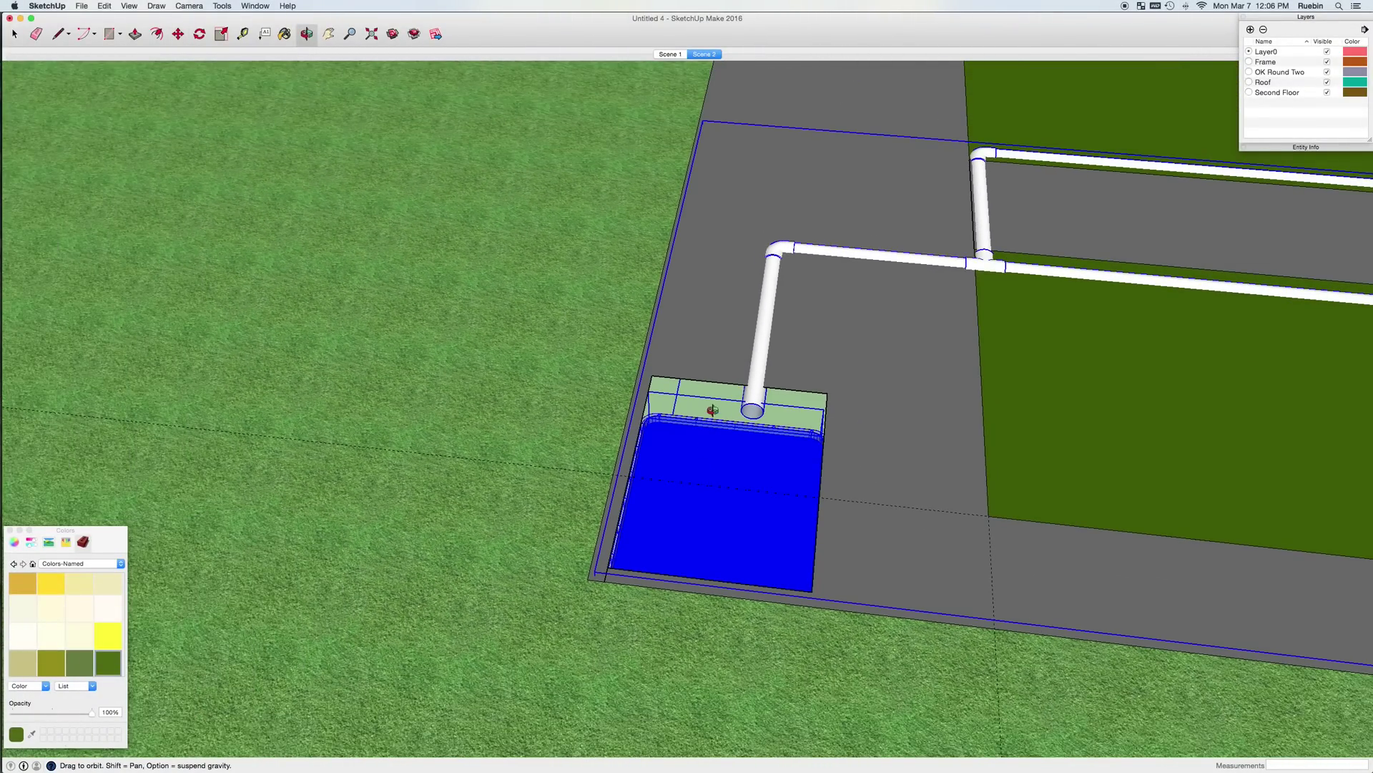
Return to the Scene 2 wide overview and zoom in on the layout.
click(697, 55)
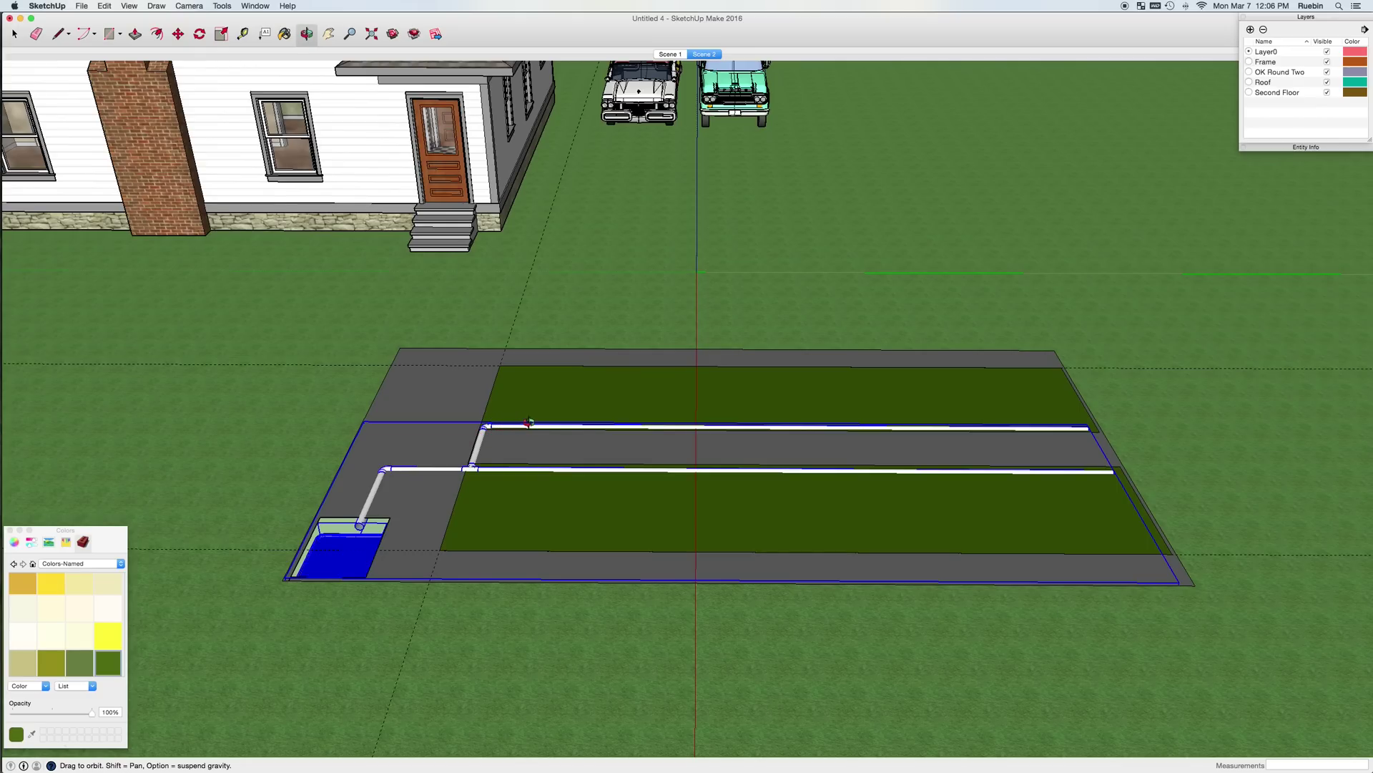
scroll(486, 456, up, 2)
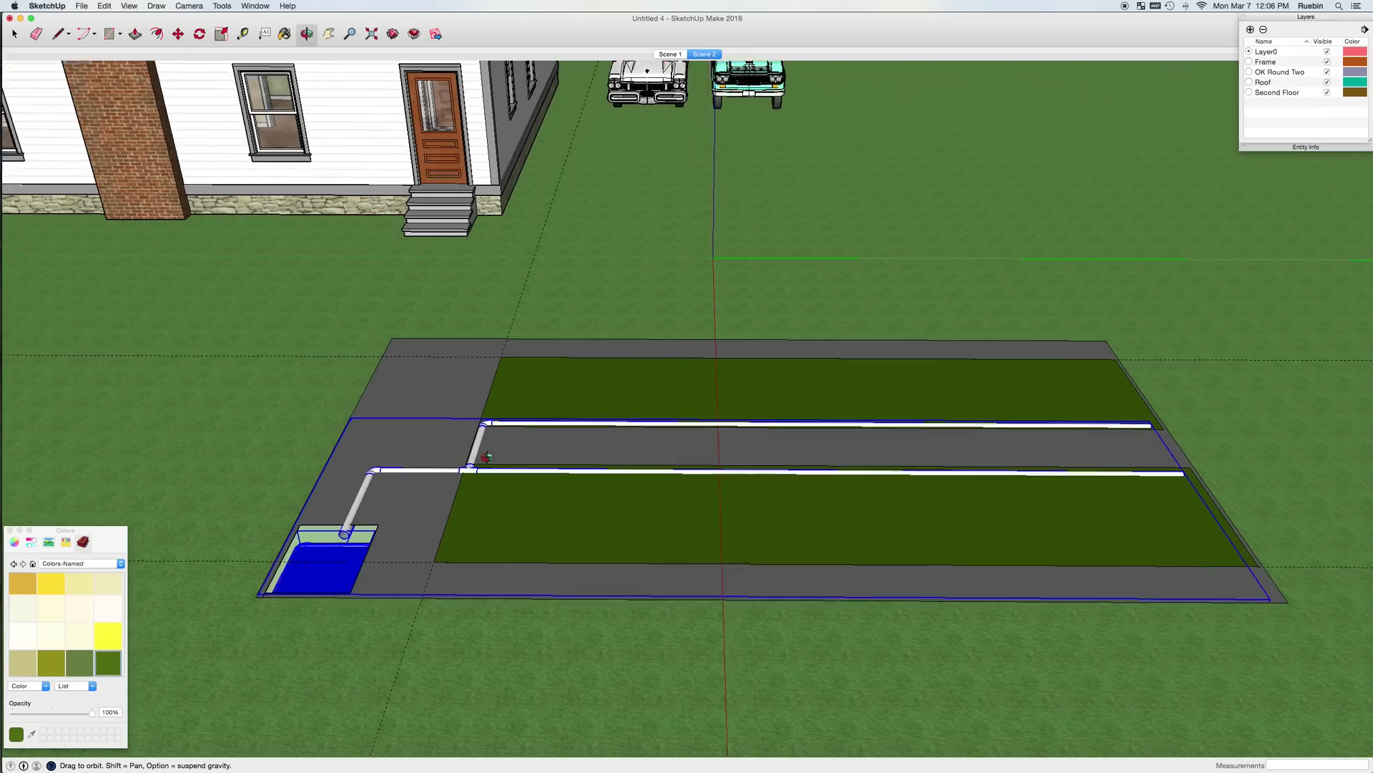
scroll(486, 456, up, 1)
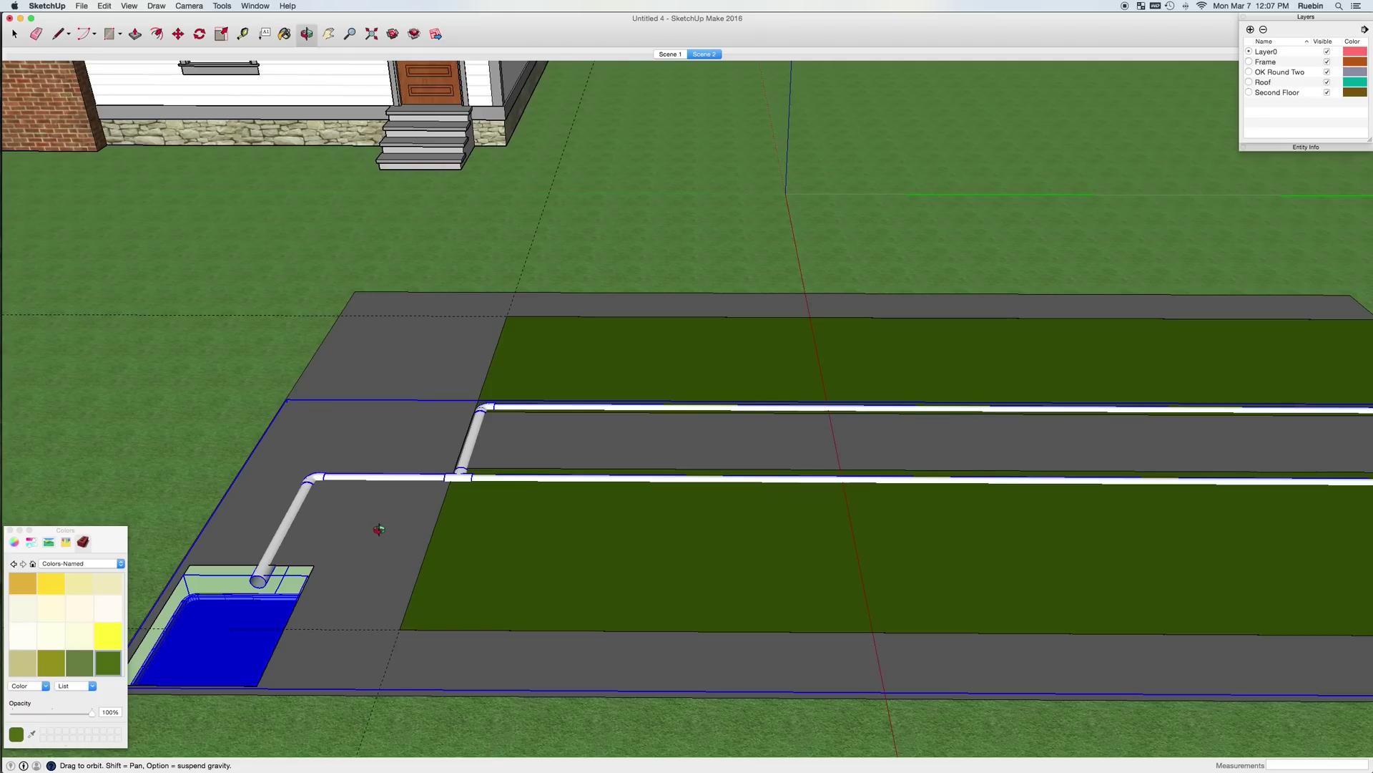
Add a new layer and name it Drainage, correcting the typo.
click(1250, 30)
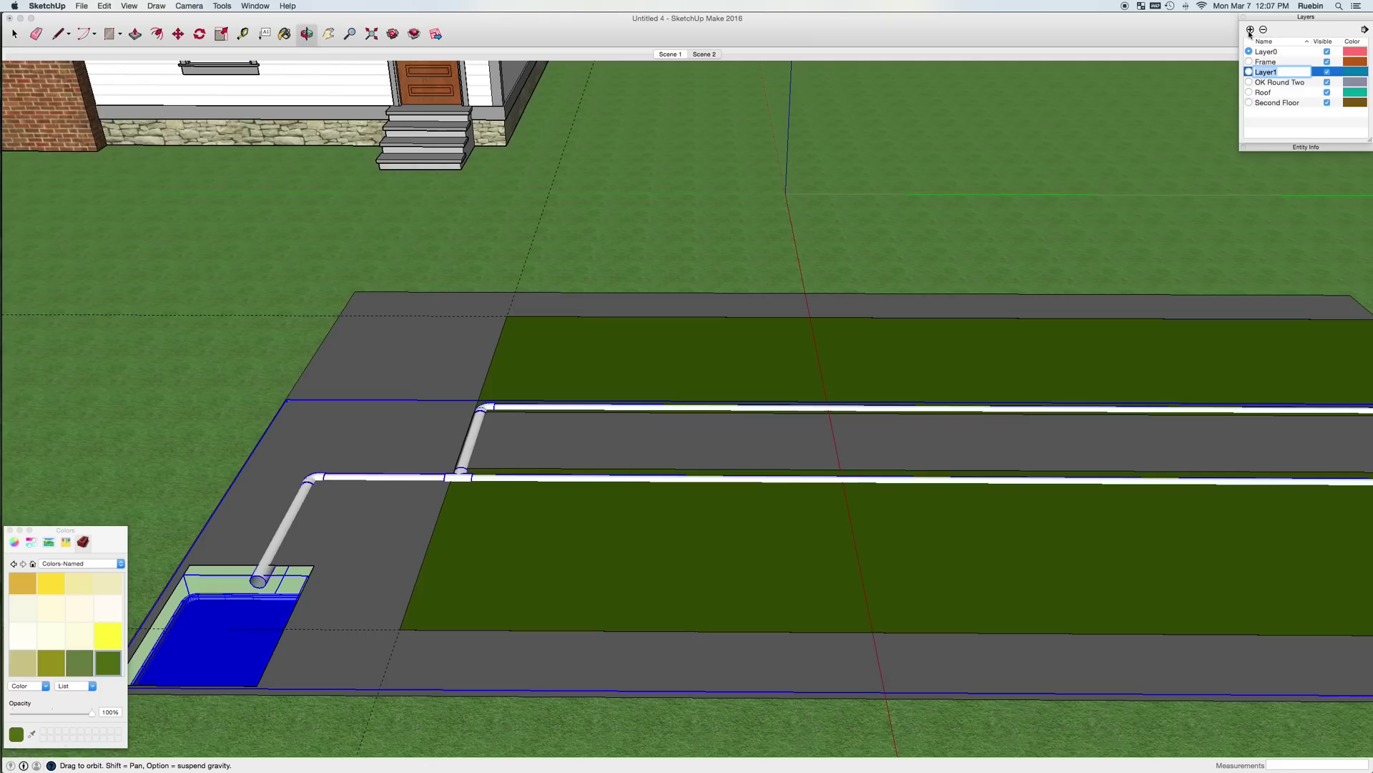
text(Drainge)
key(Return)
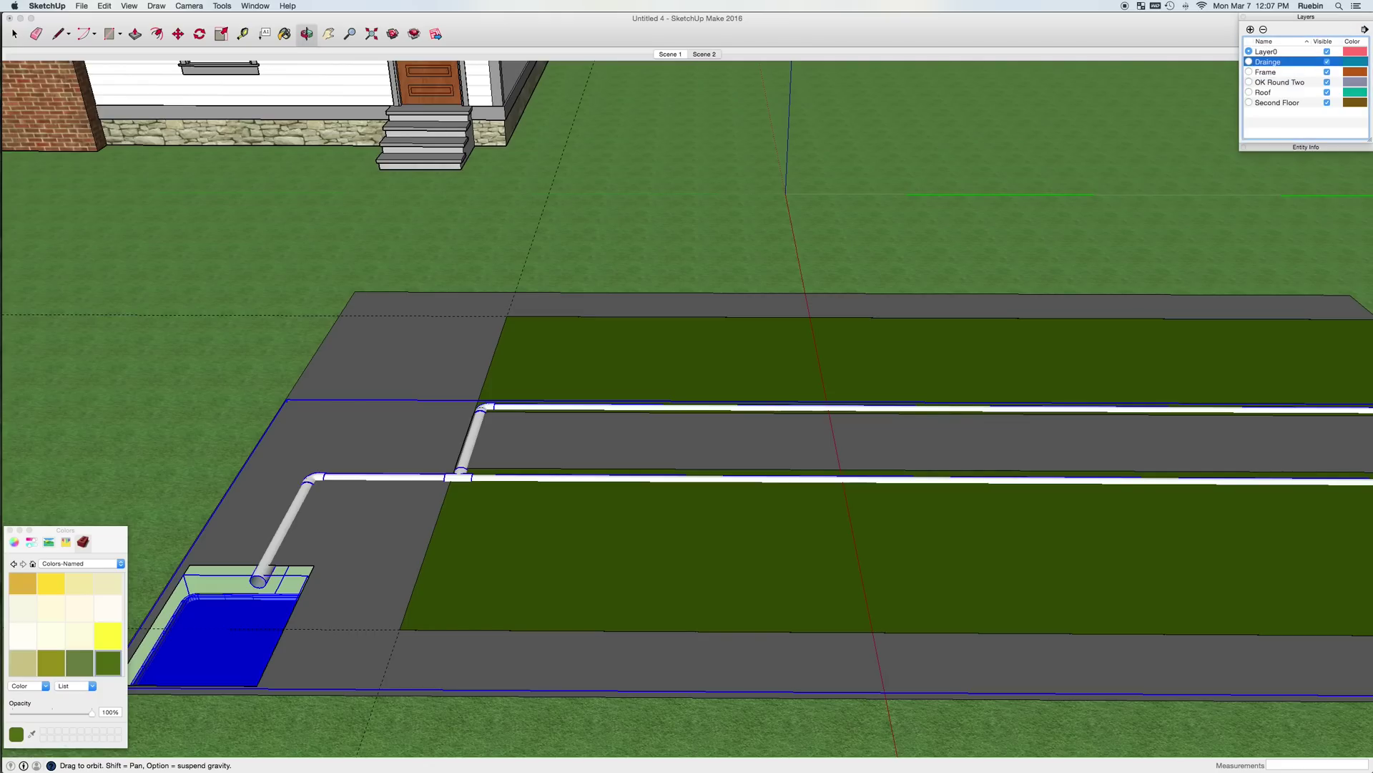
double_click(1274, 62)
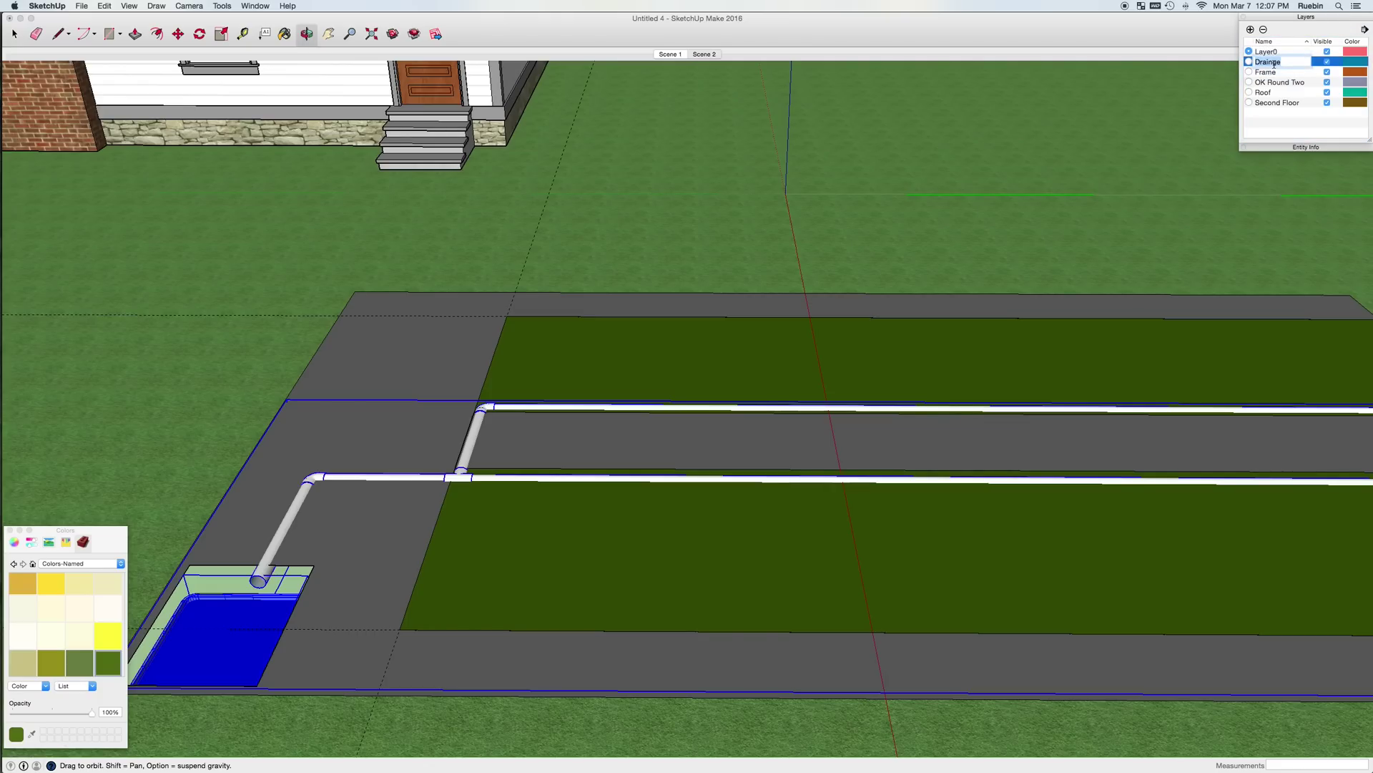
click(1274, 62)
text(a)
key(Return)
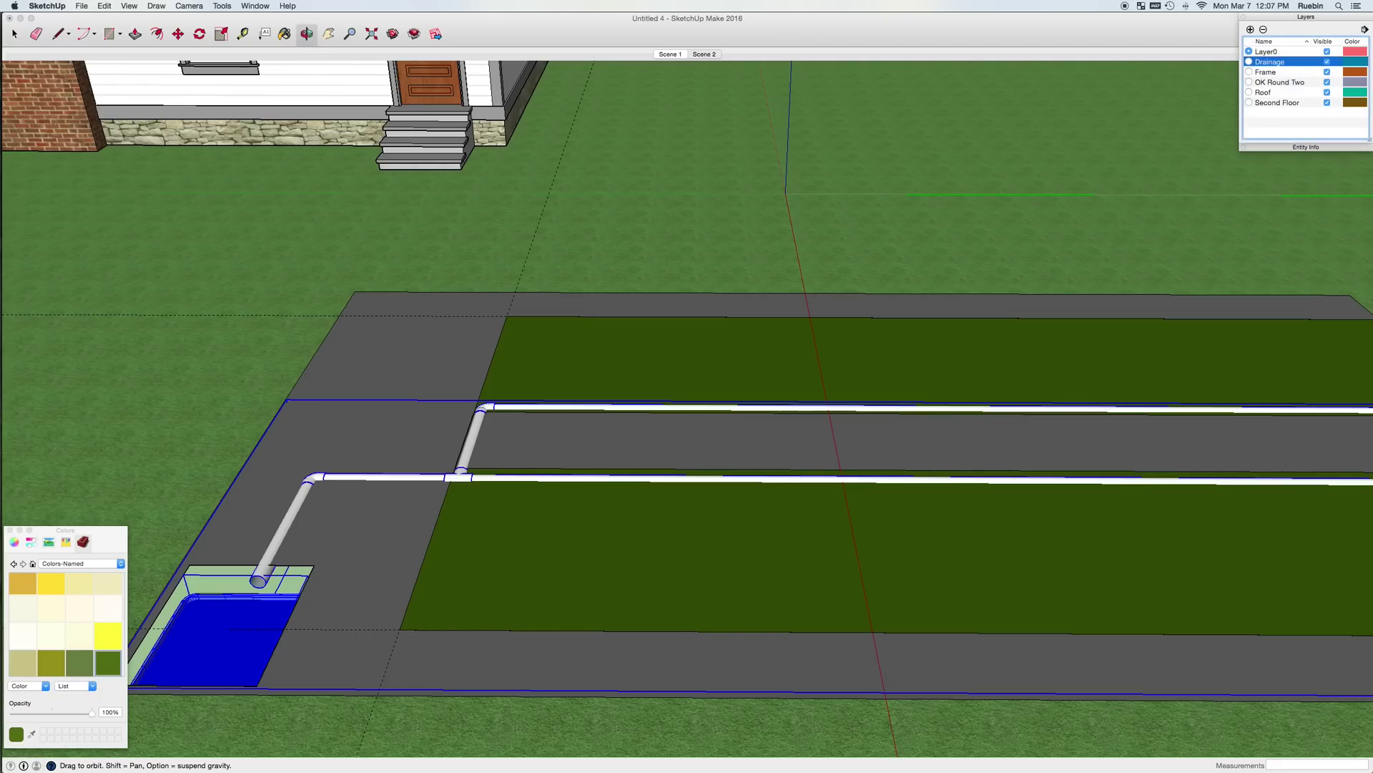
Assign the tank component to the Drainage layer in Entity Info, then hide that layer.
click(221, 614)
click(1305, 147)
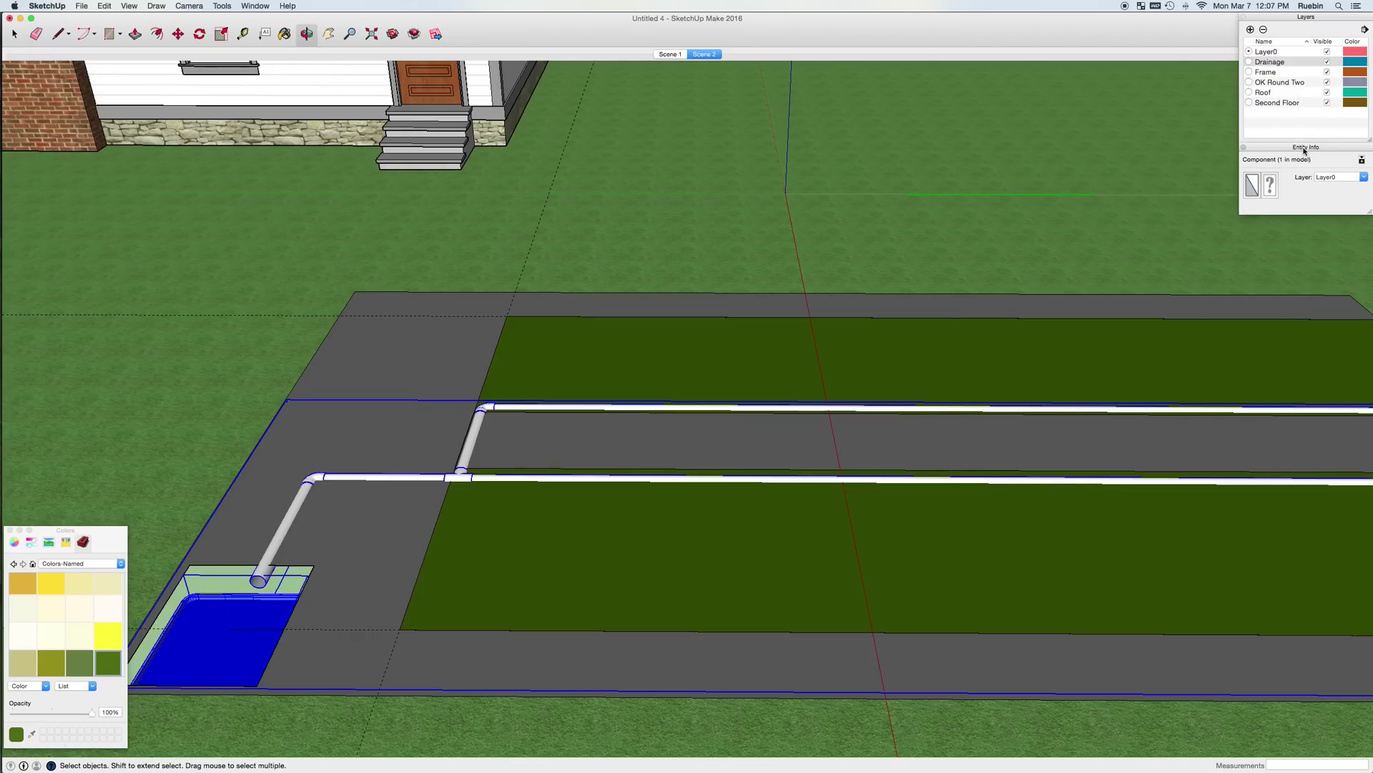
click(1361, 178)
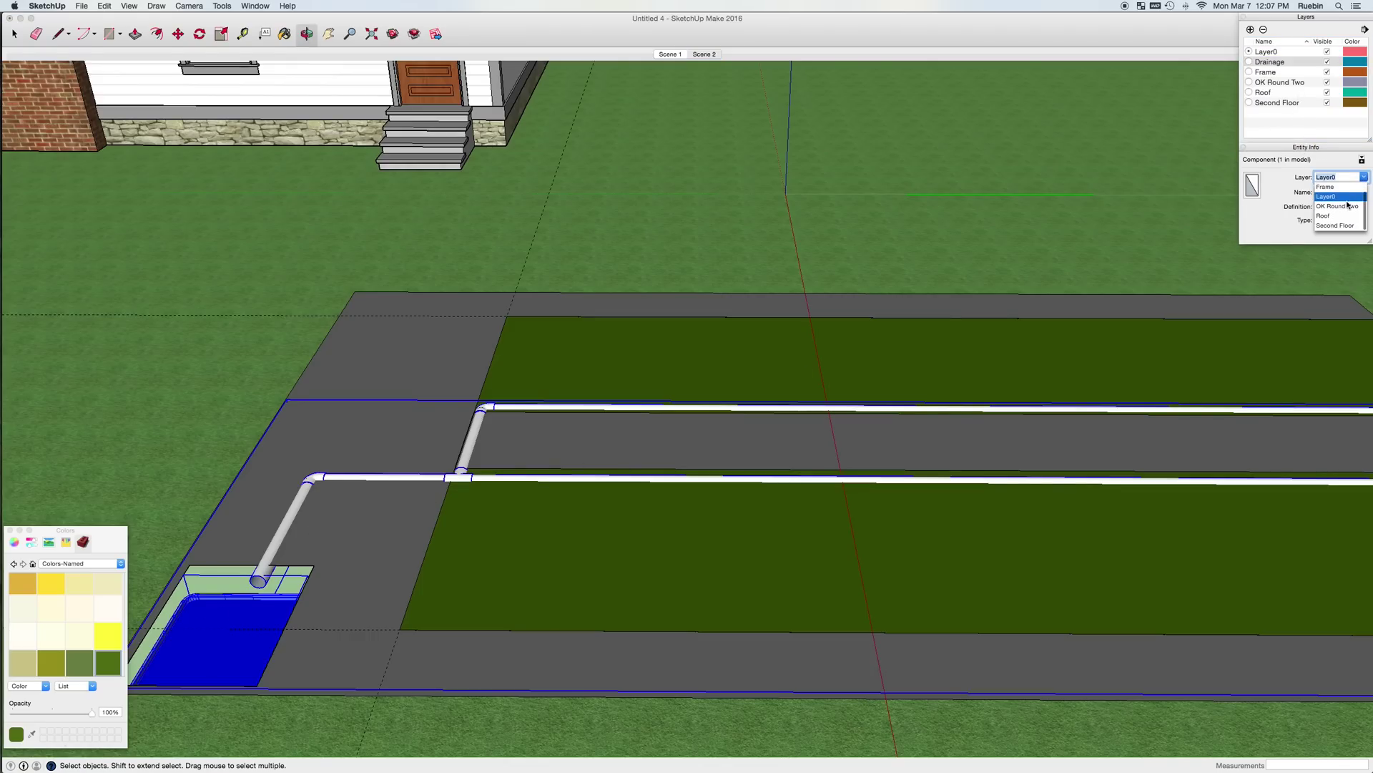
click(1336, 189)
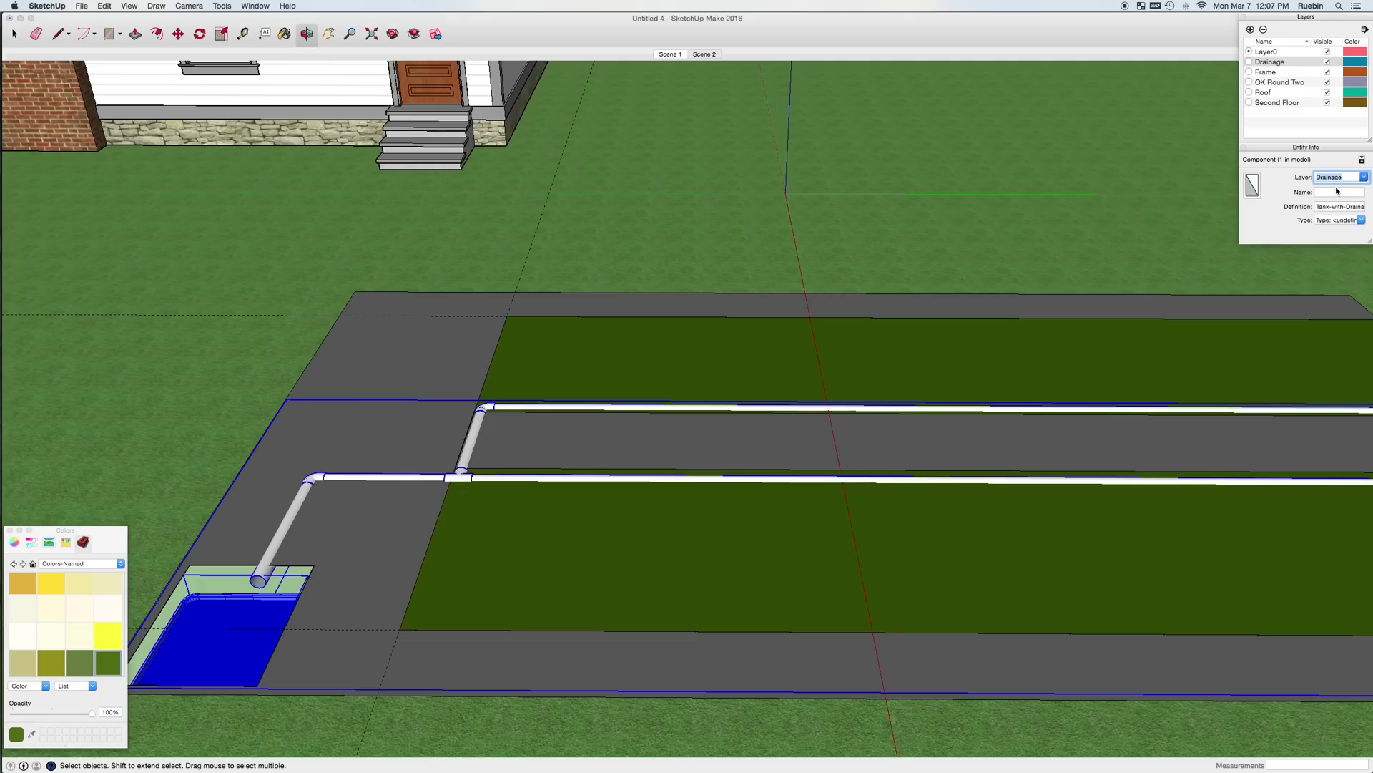
click(1327, 62)
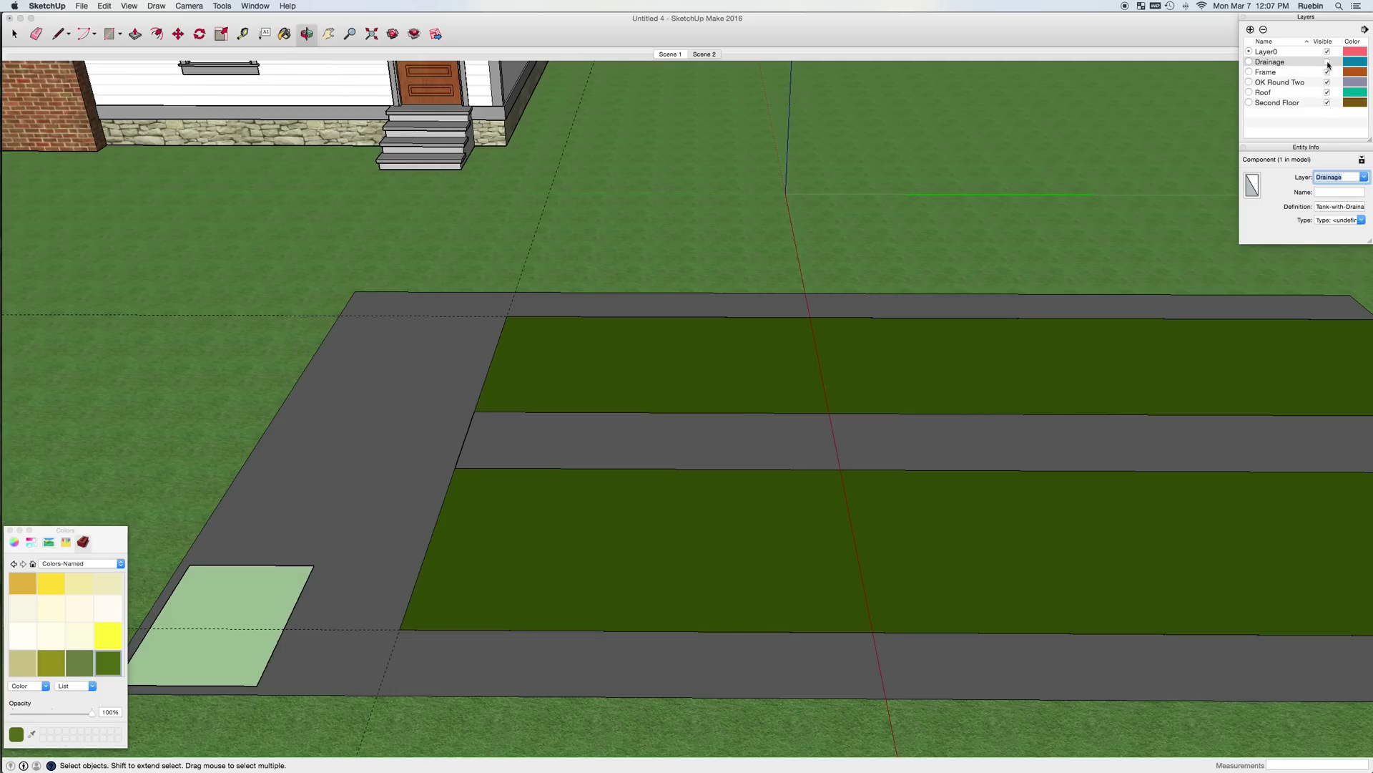